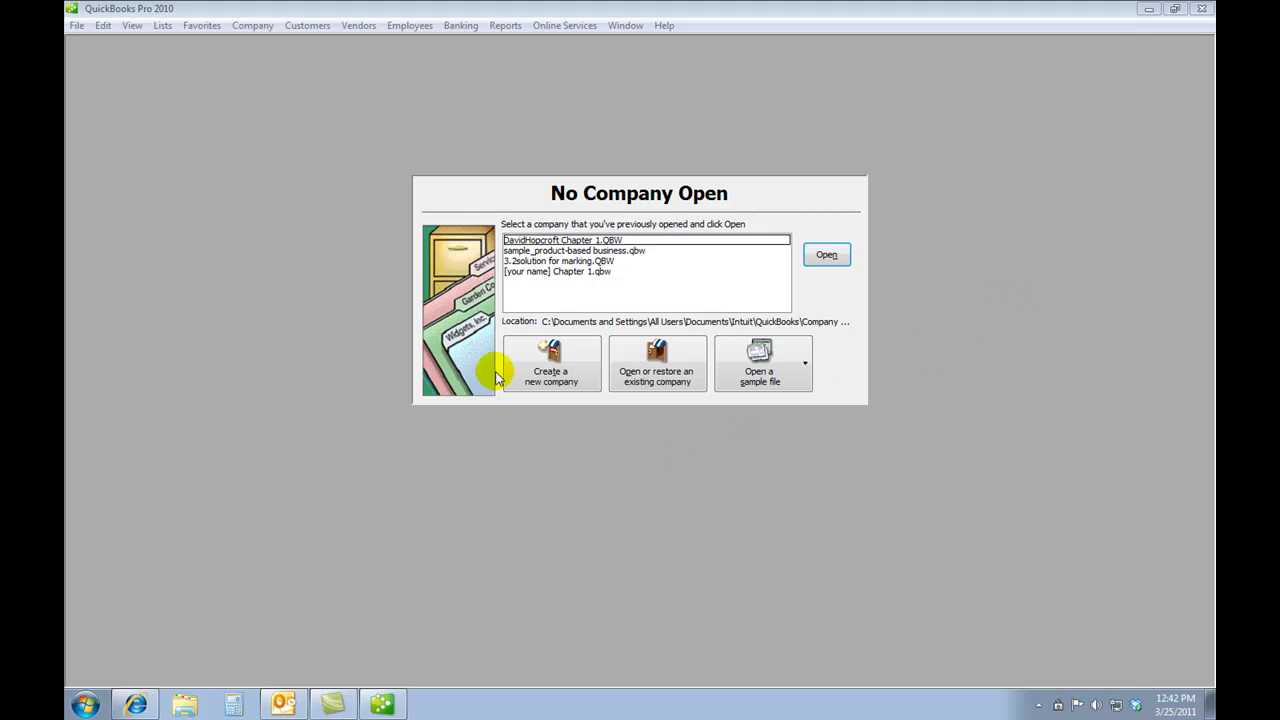
- Create a new company file and start the EasyStep Interview
left_click(538, 369)
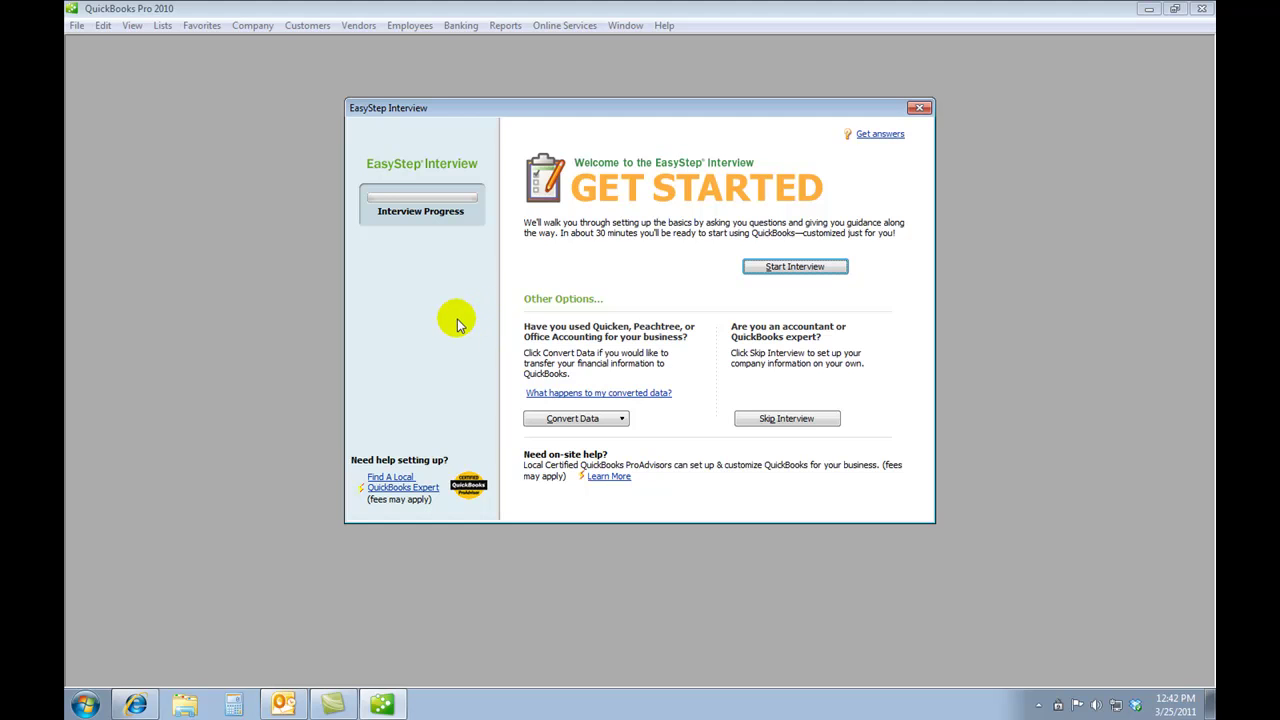
left_click(764, 268)
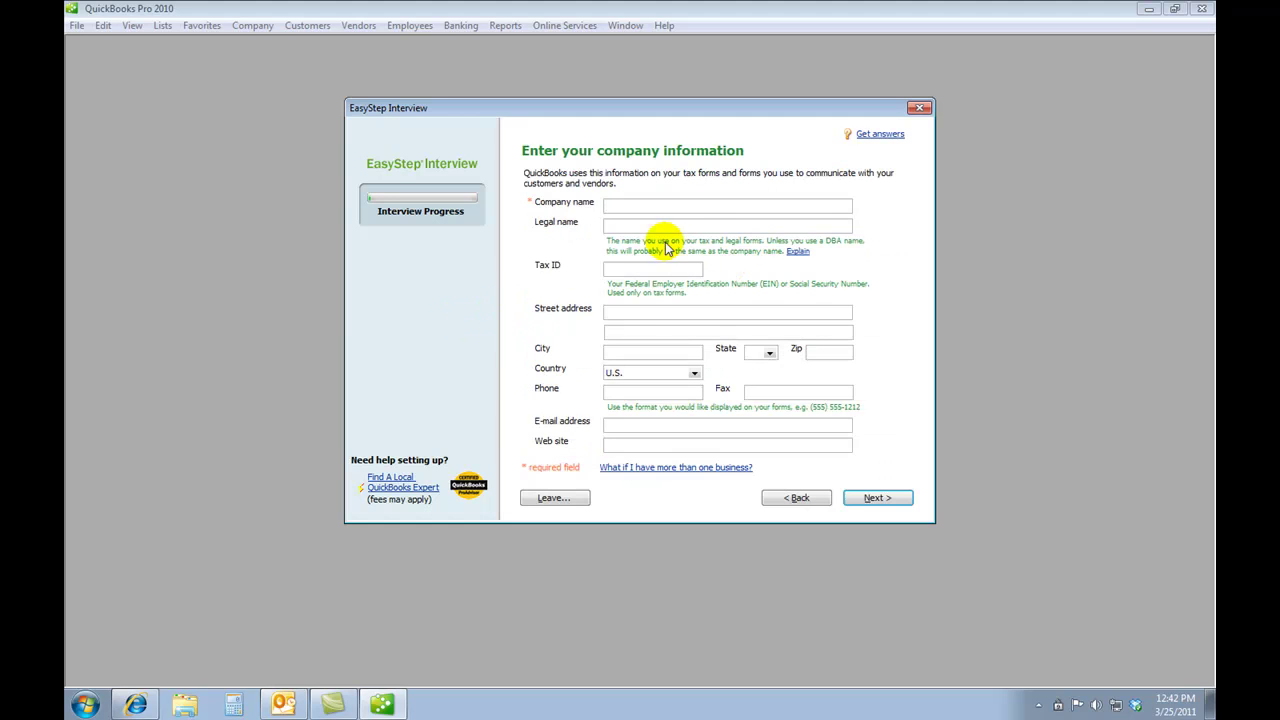
- Enter the owner's name plus 'Project 9.1 Tuscany Landscapes' as both company and legal name
left_click(644, 206)
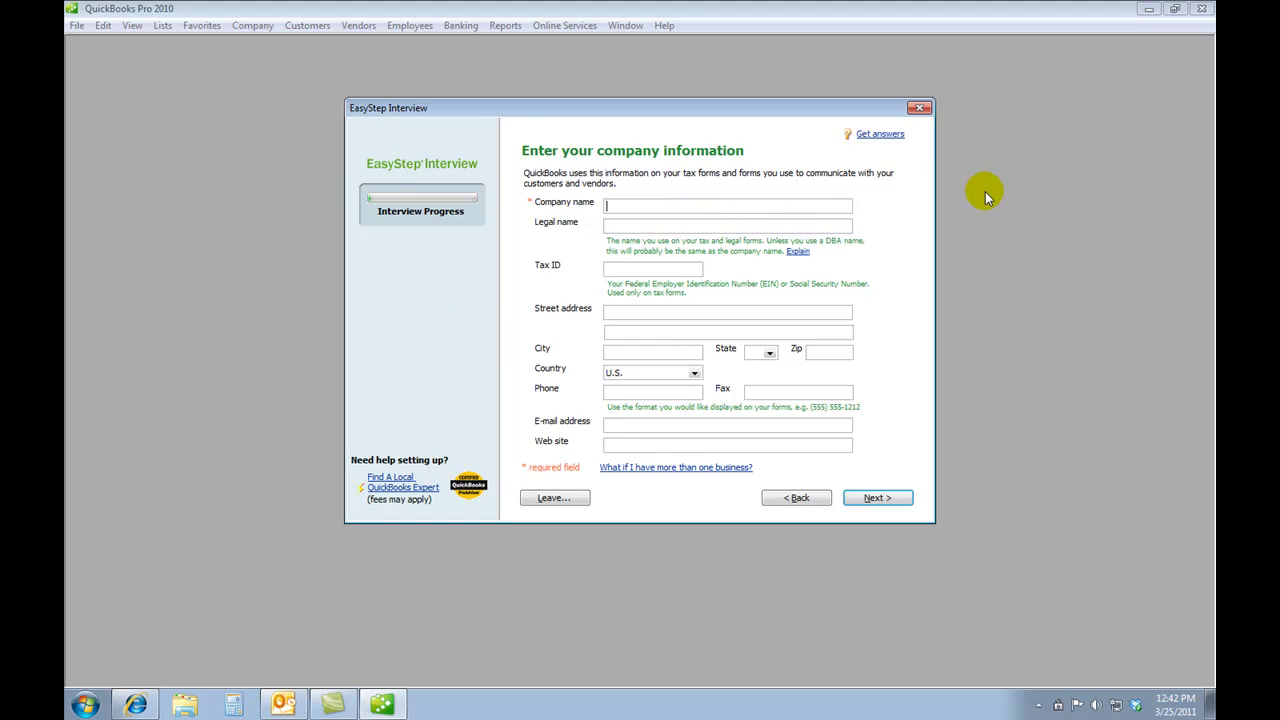
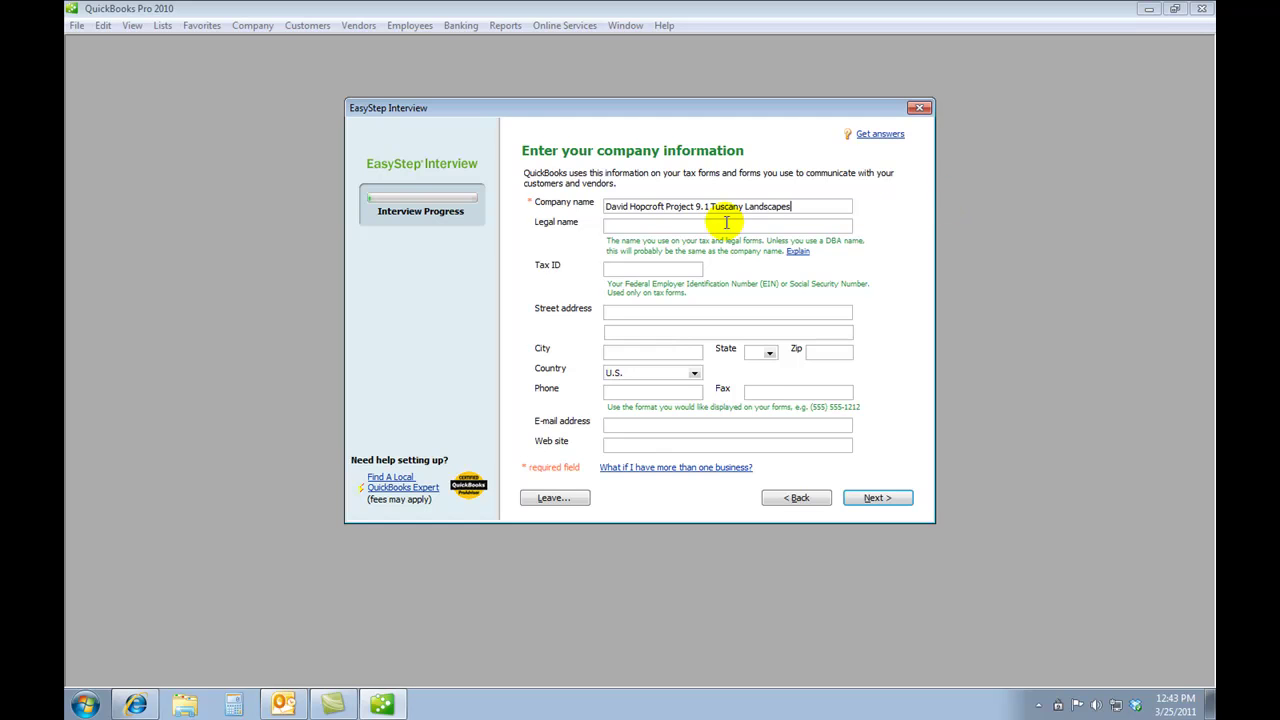
left_click(639, 226)
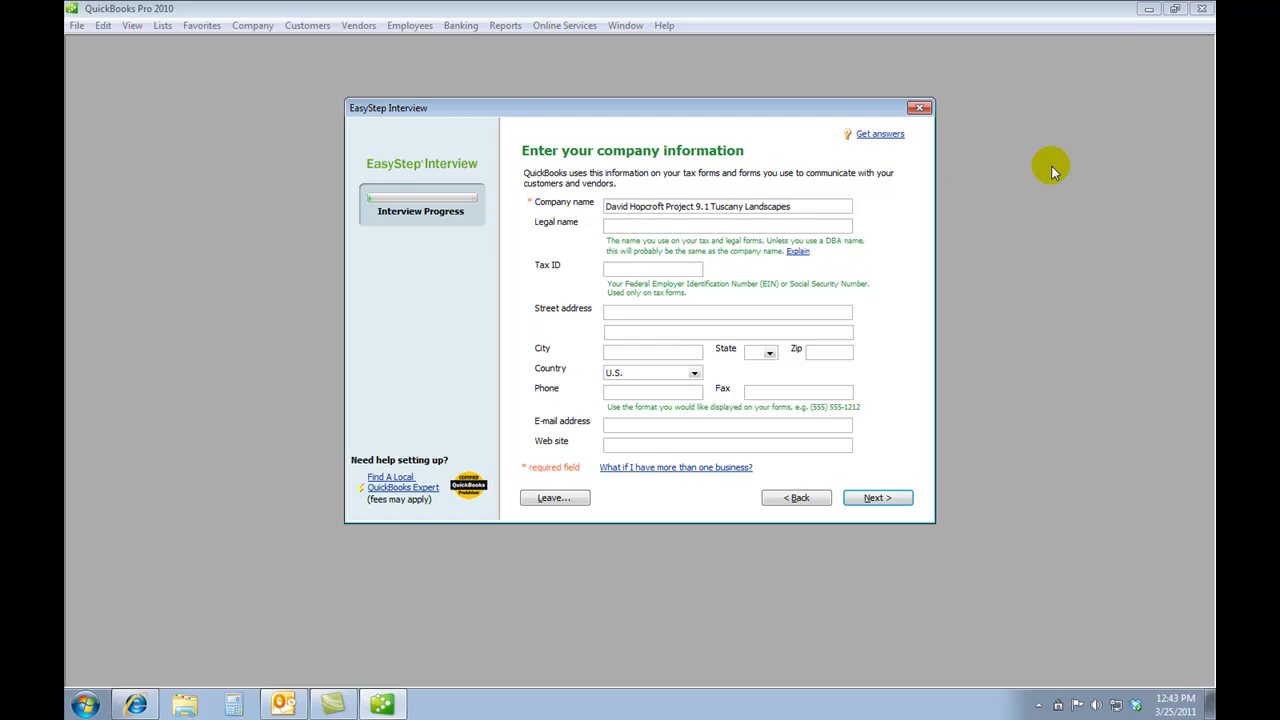
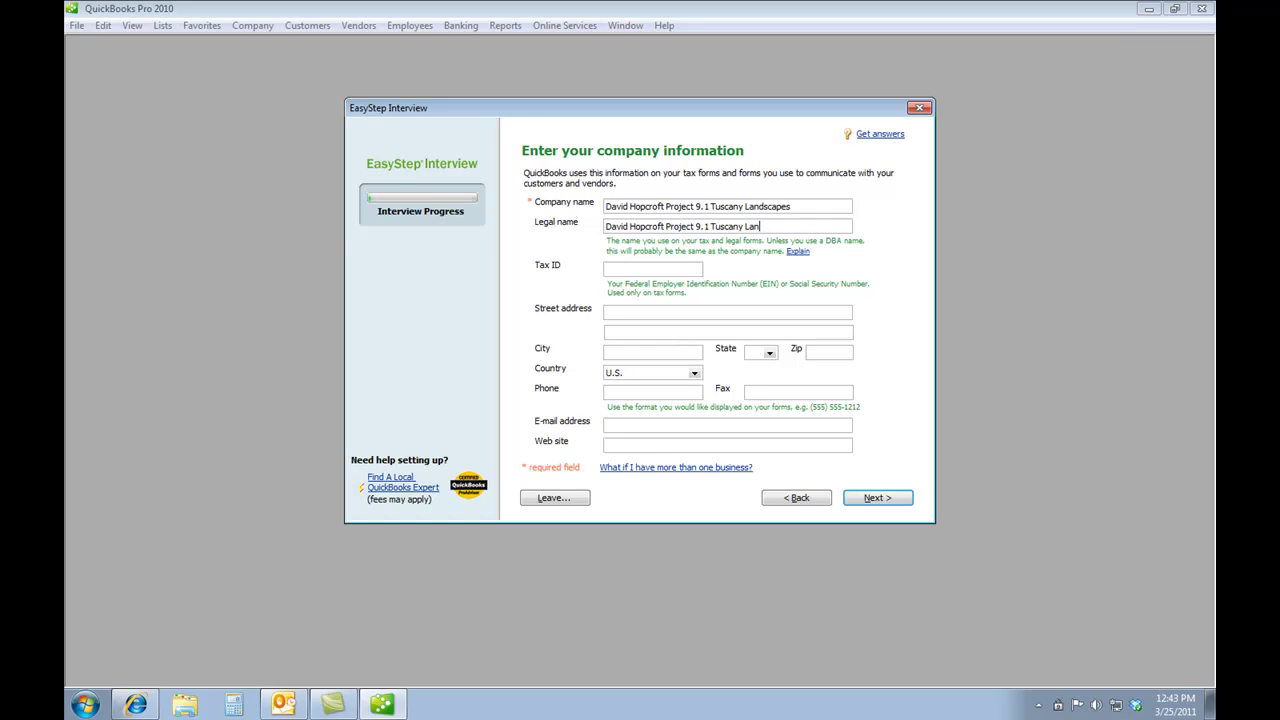
type("dscapes")
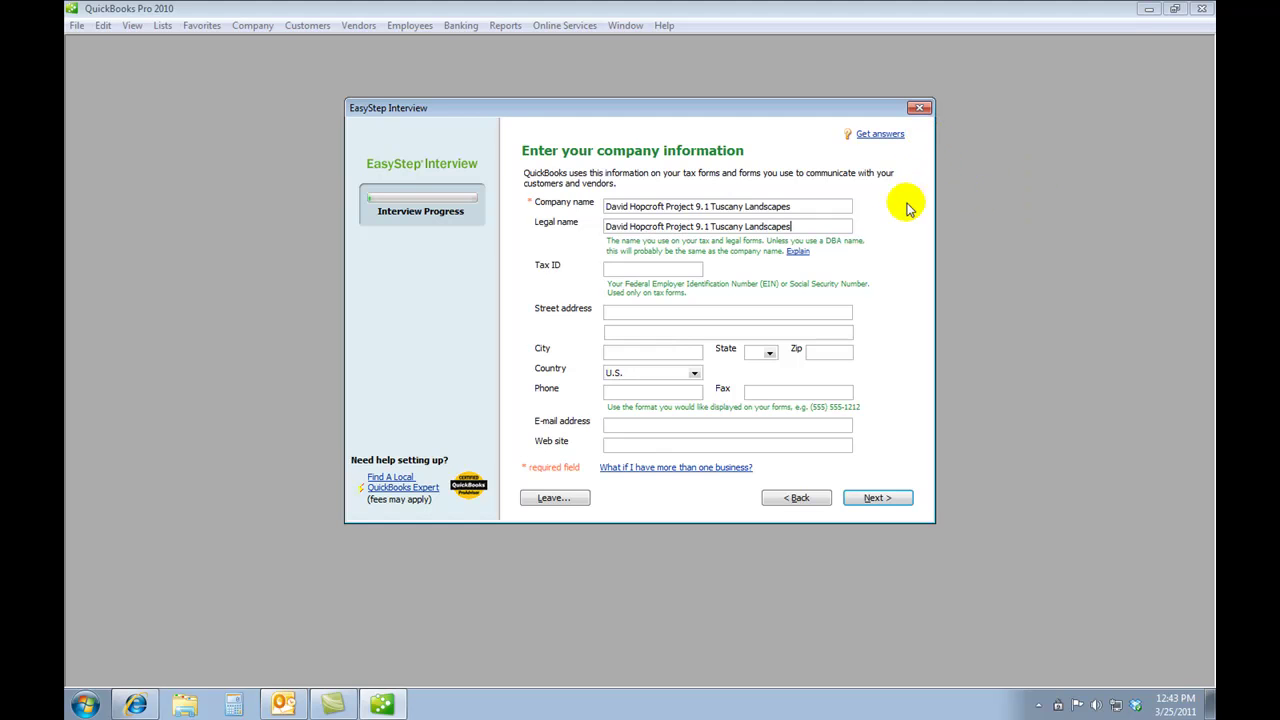
left_click(617, 269)
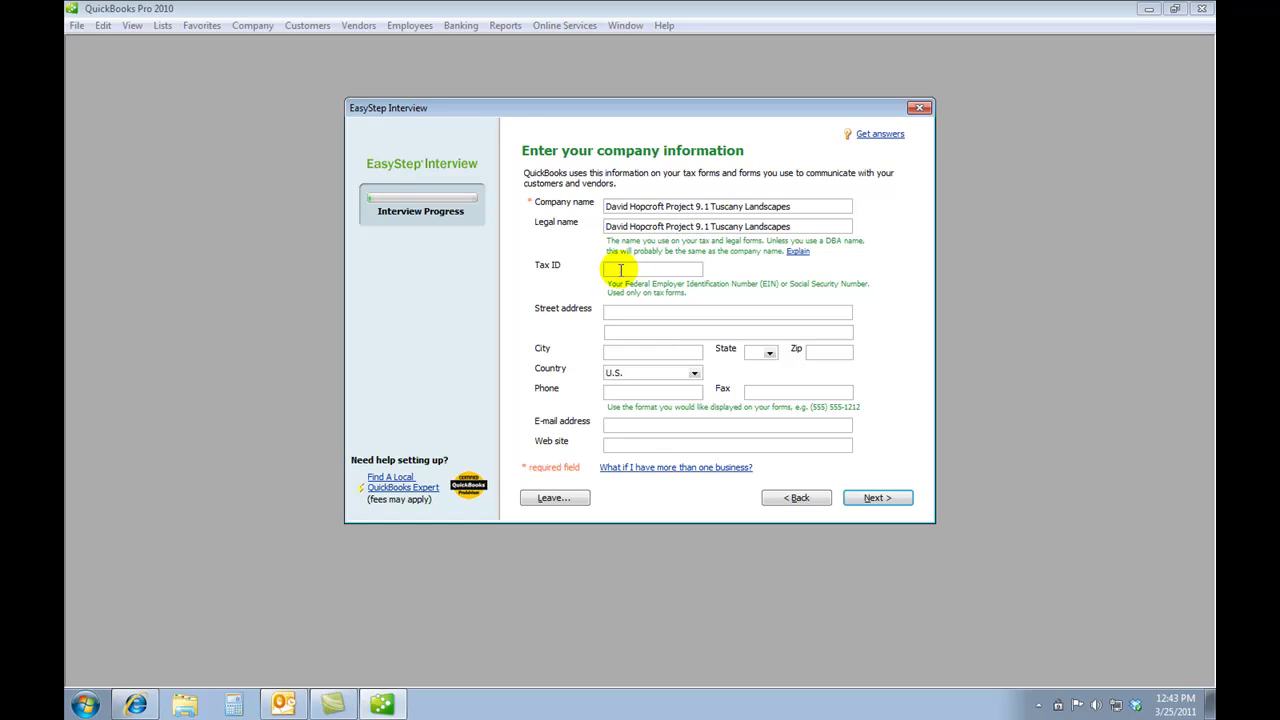
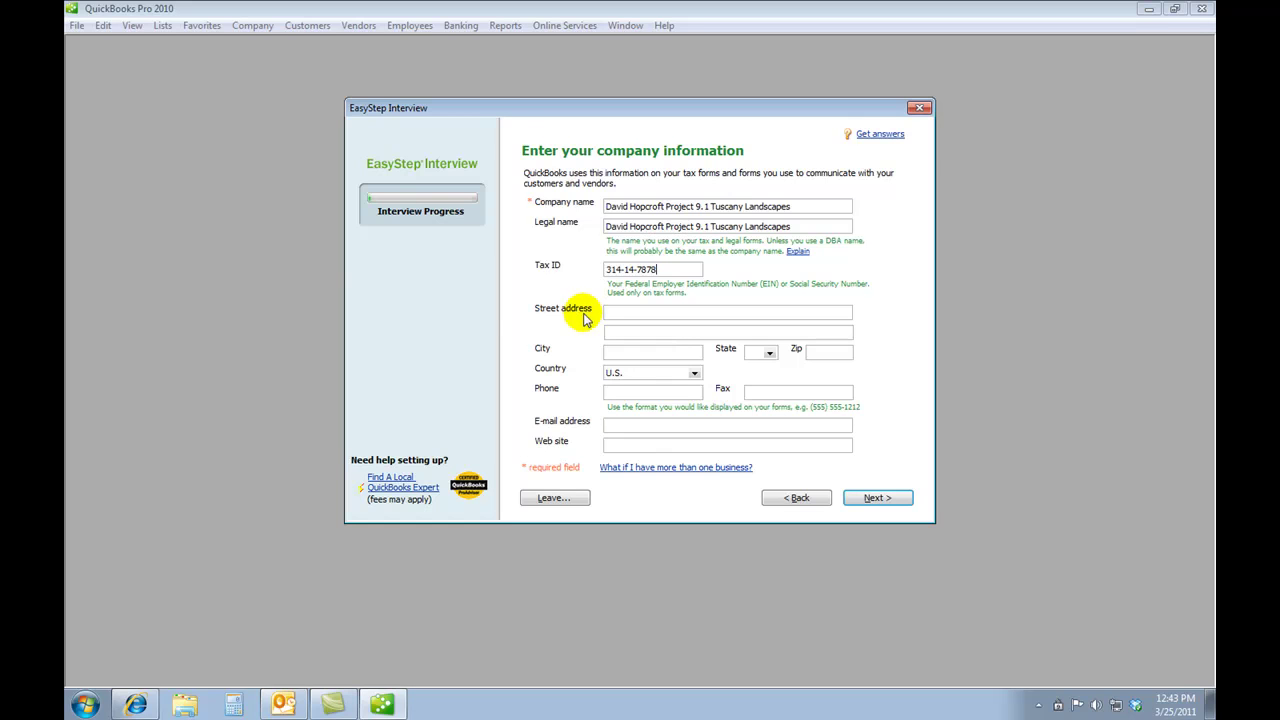
- Enter the company's tax ID, street address and city
left_click(637, 311)
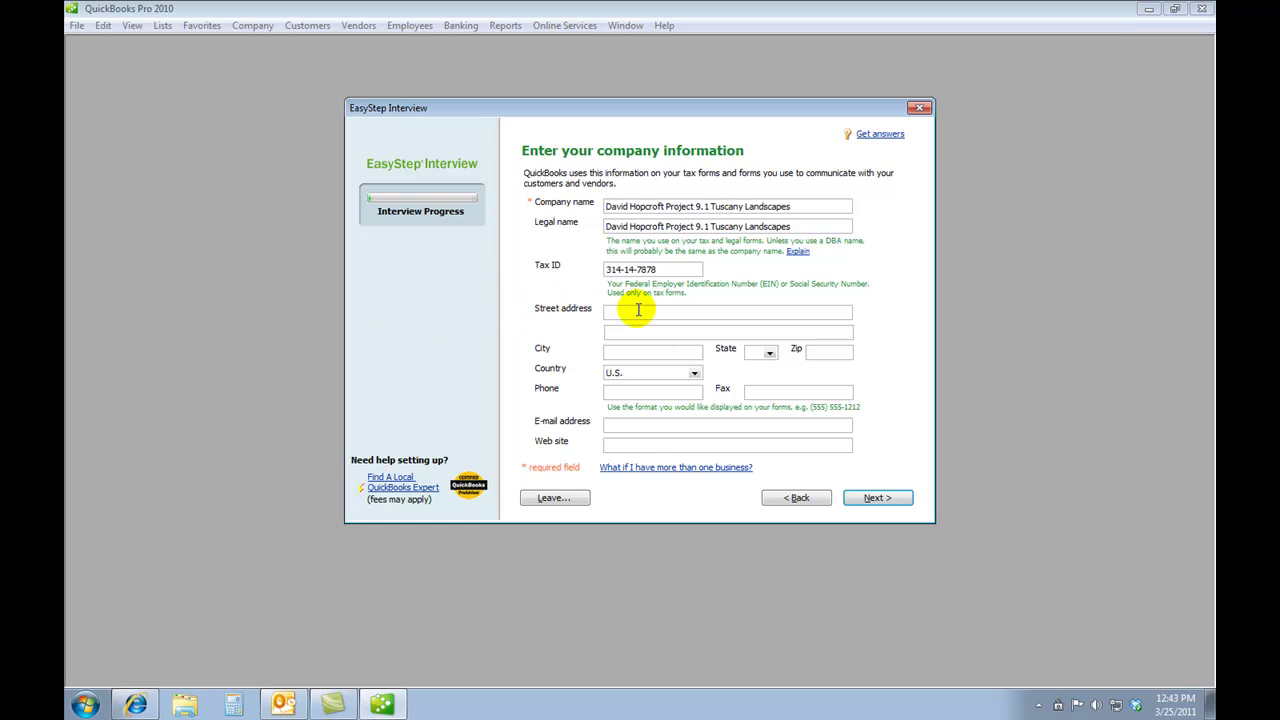
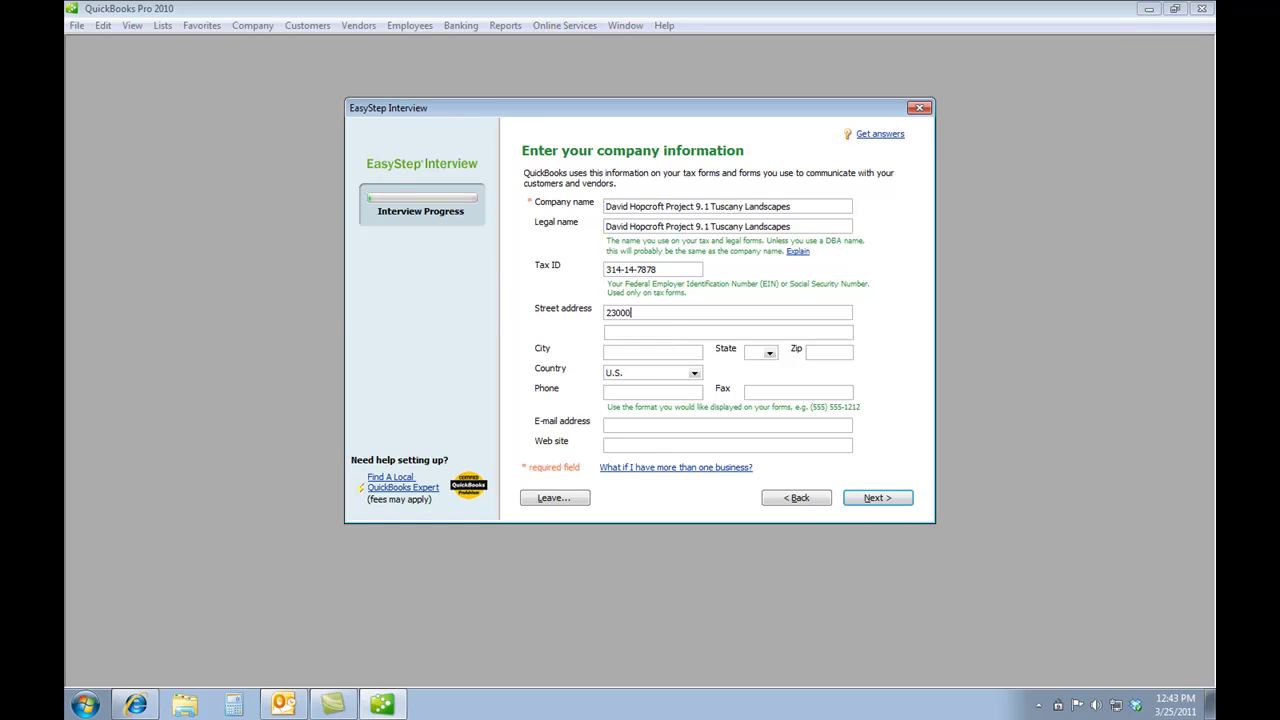
left_click(608, 335)
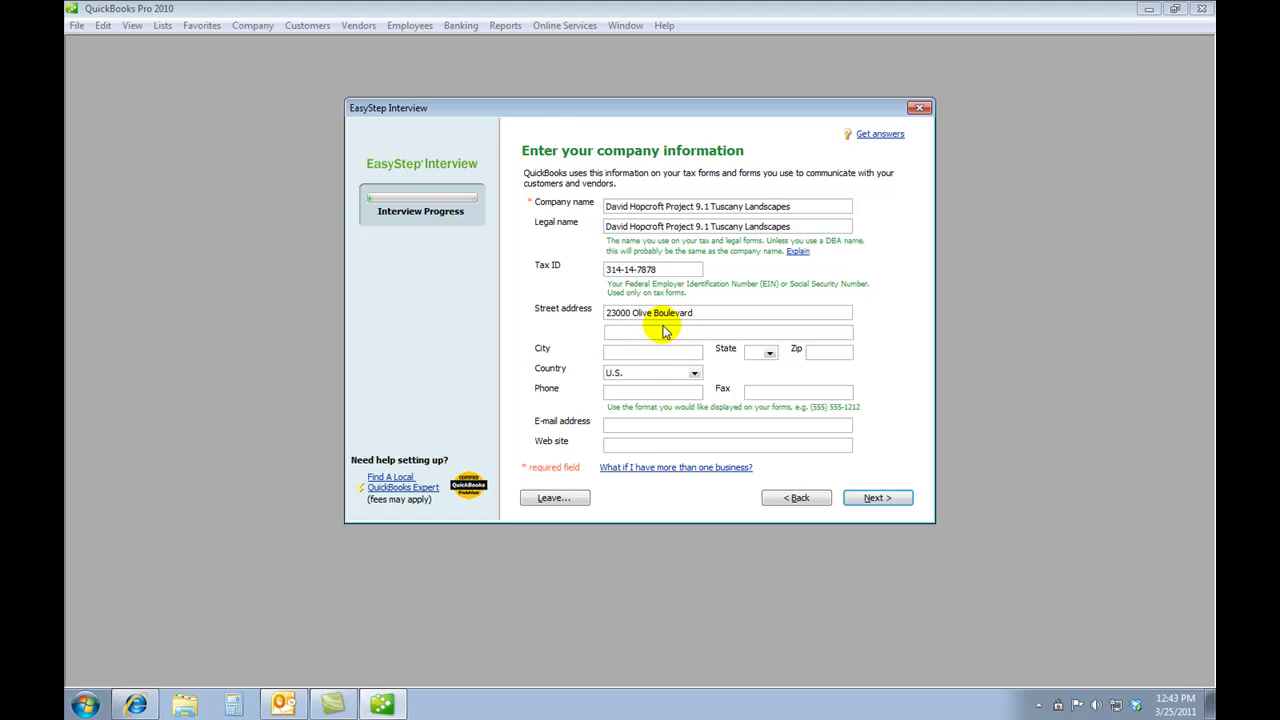
left_click(616, 354)
type("Bayshore")
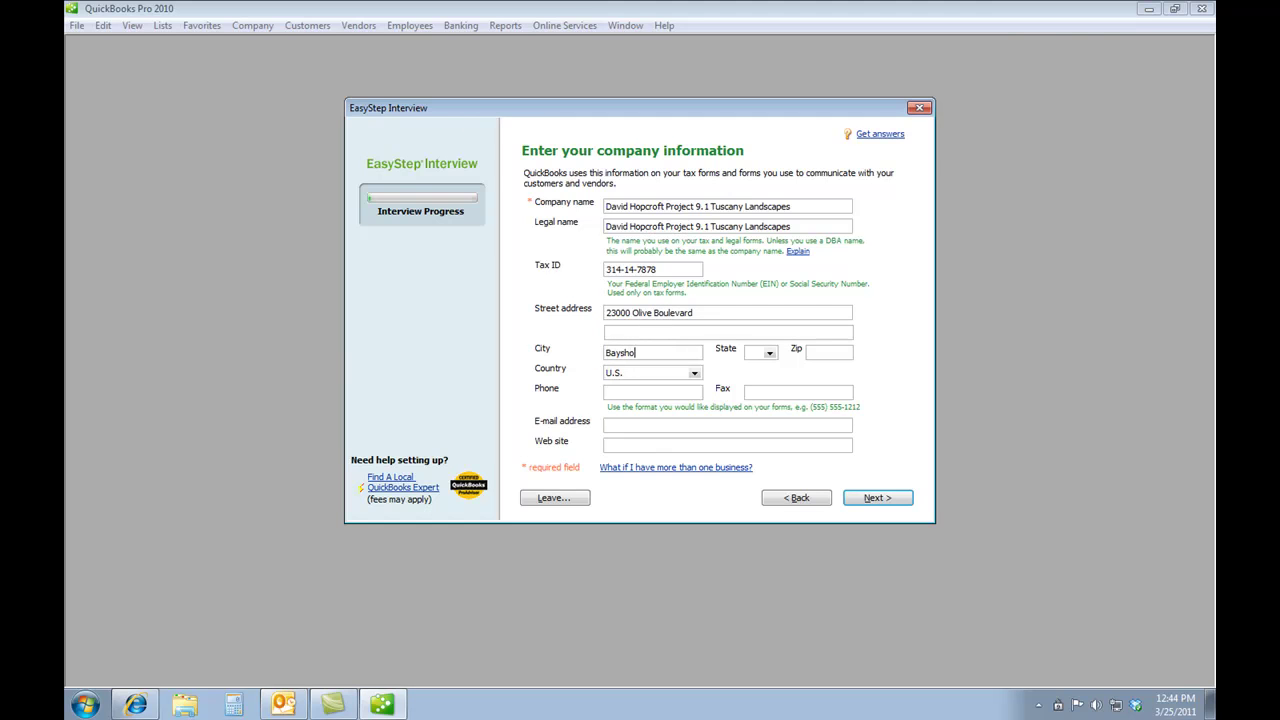
- Set the state to CA
key("Tab")
type("ak")
key("Tab")
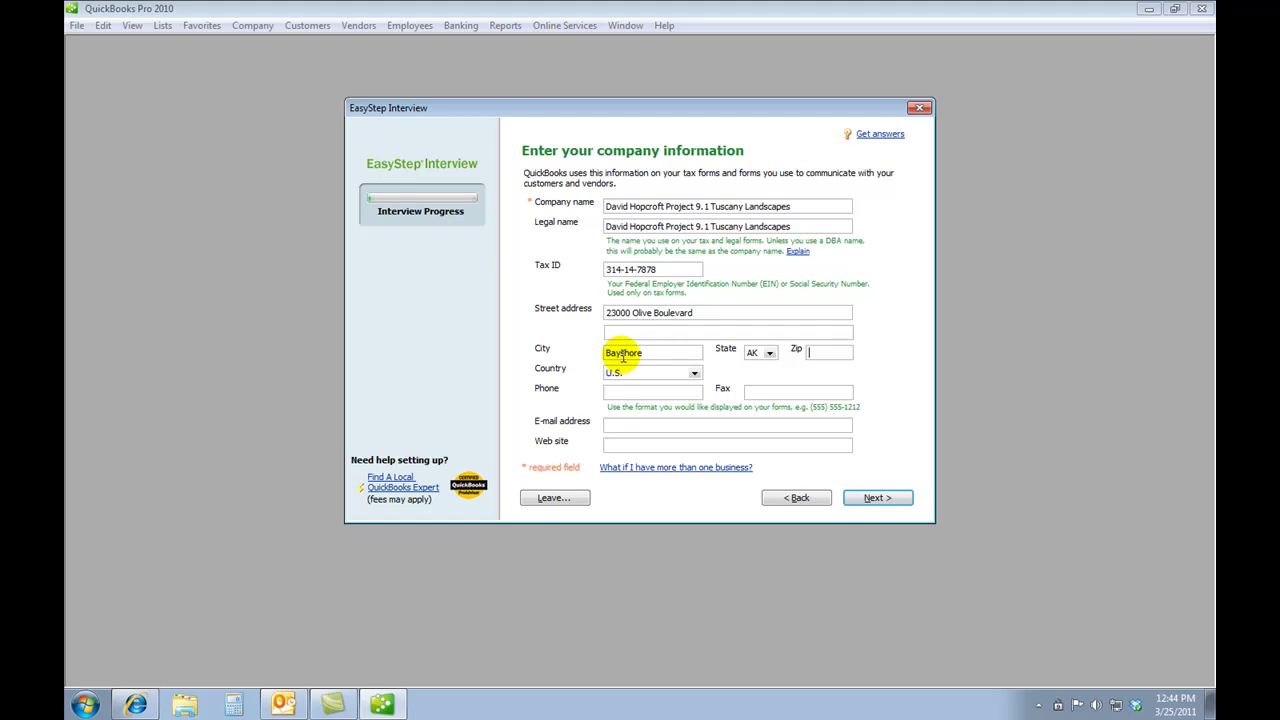
left_click(770, 352)
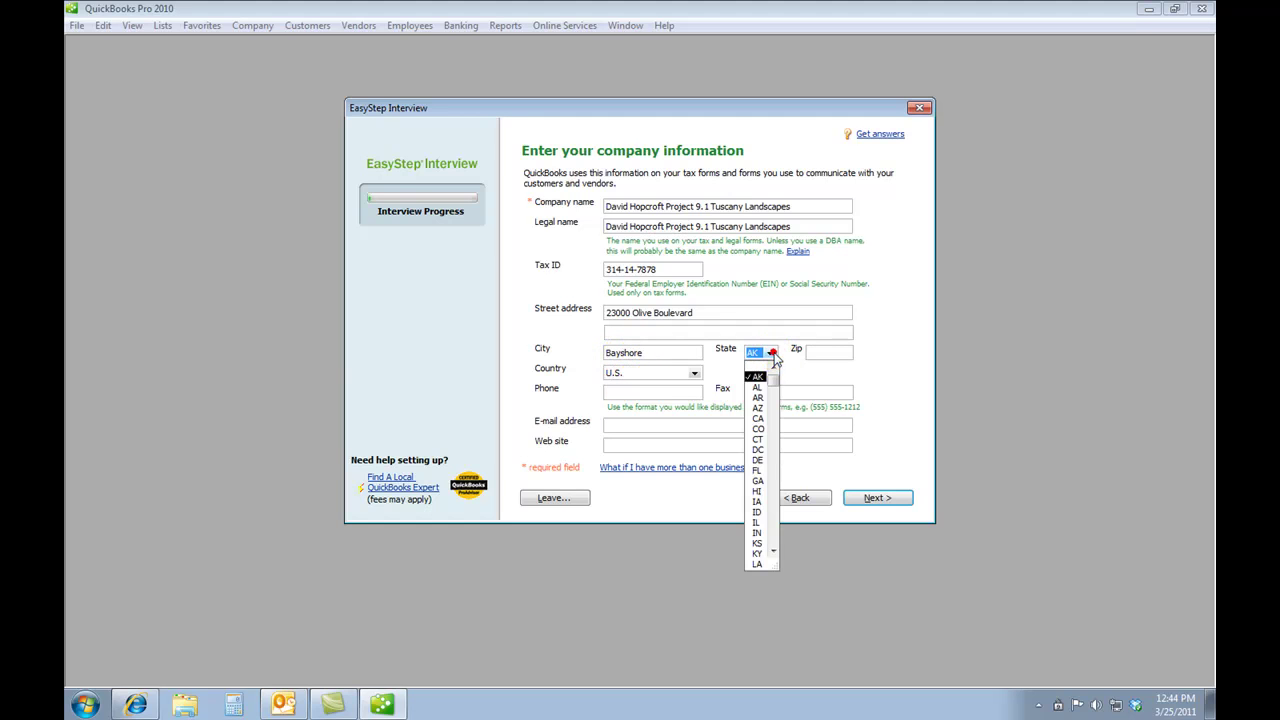
left_click(758, 418)
- Fill in the company's zip code and e-mail address
left_click(812, 355)
left_click(815, 357)
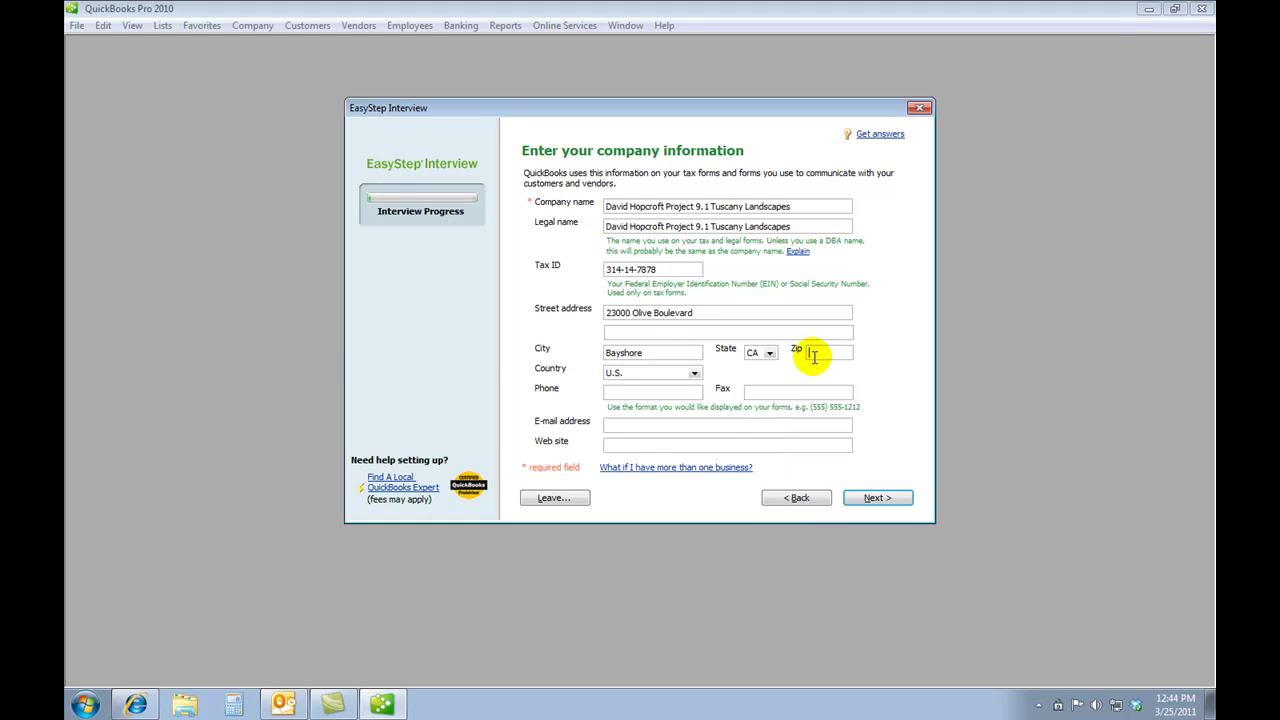
type("94326")
left_click(636, 428)
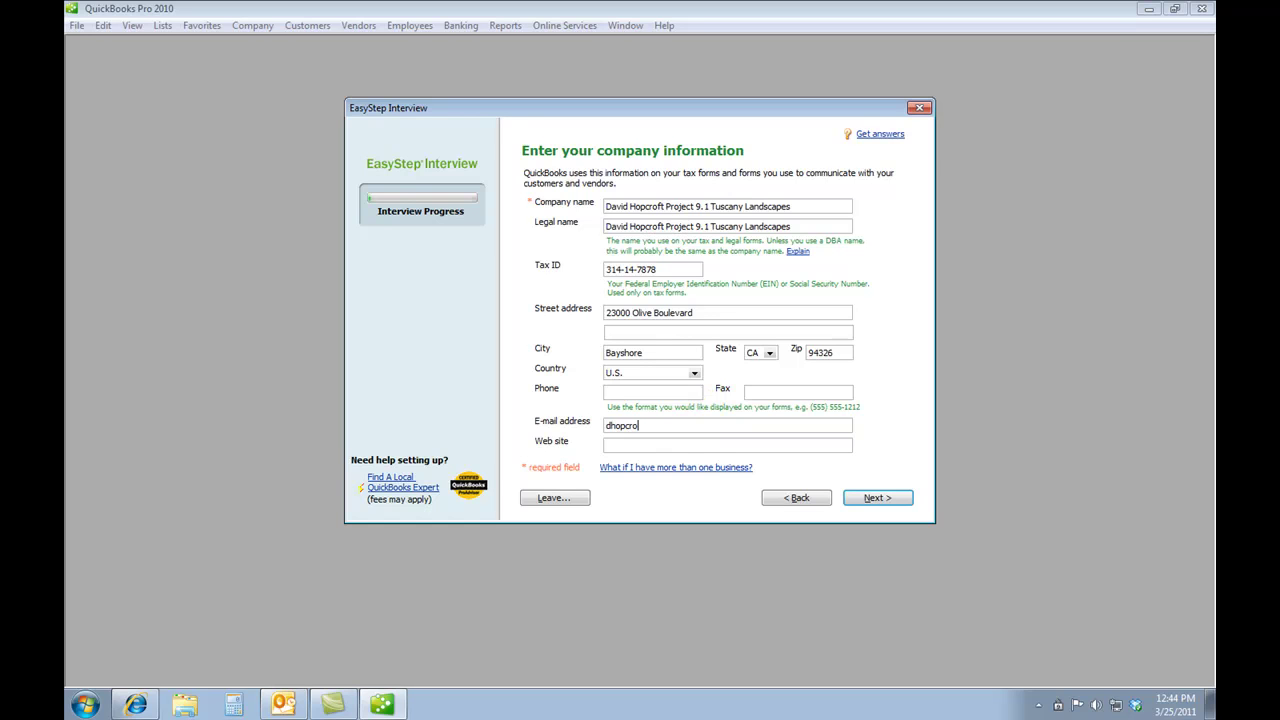
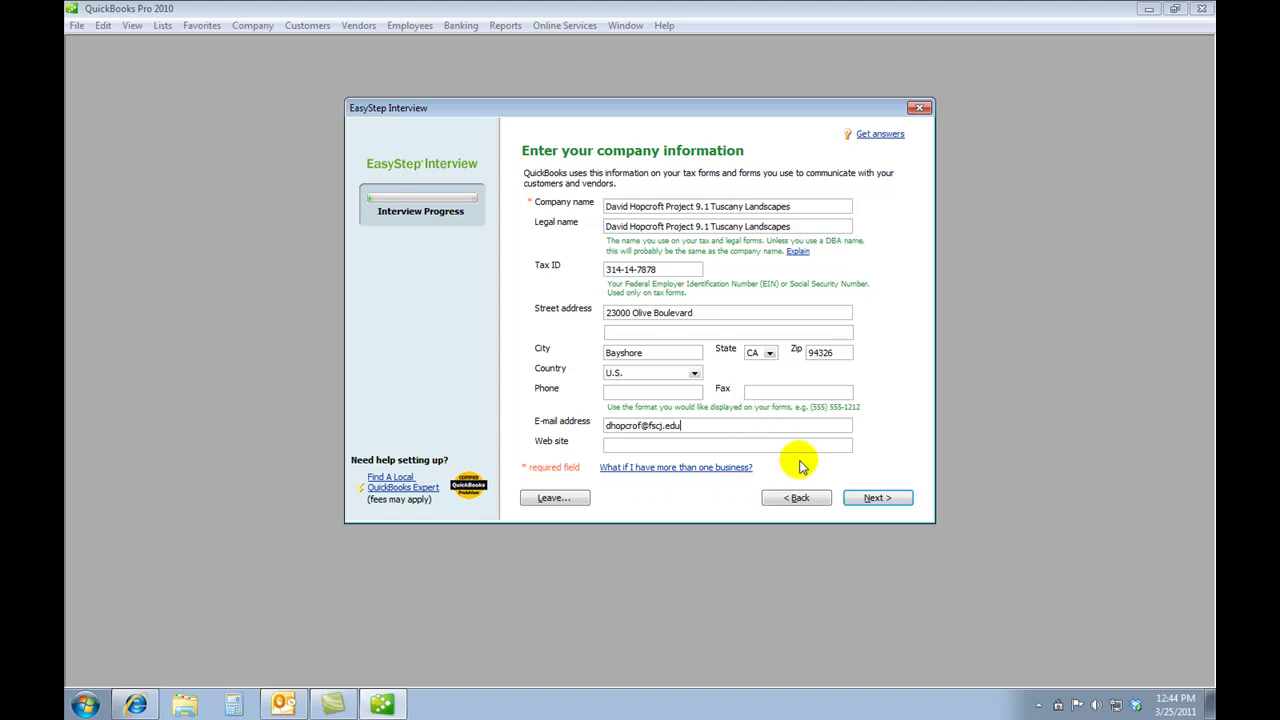
- Choose Lawn Care or Landscaping as the company's industry
left_click(875, 499)
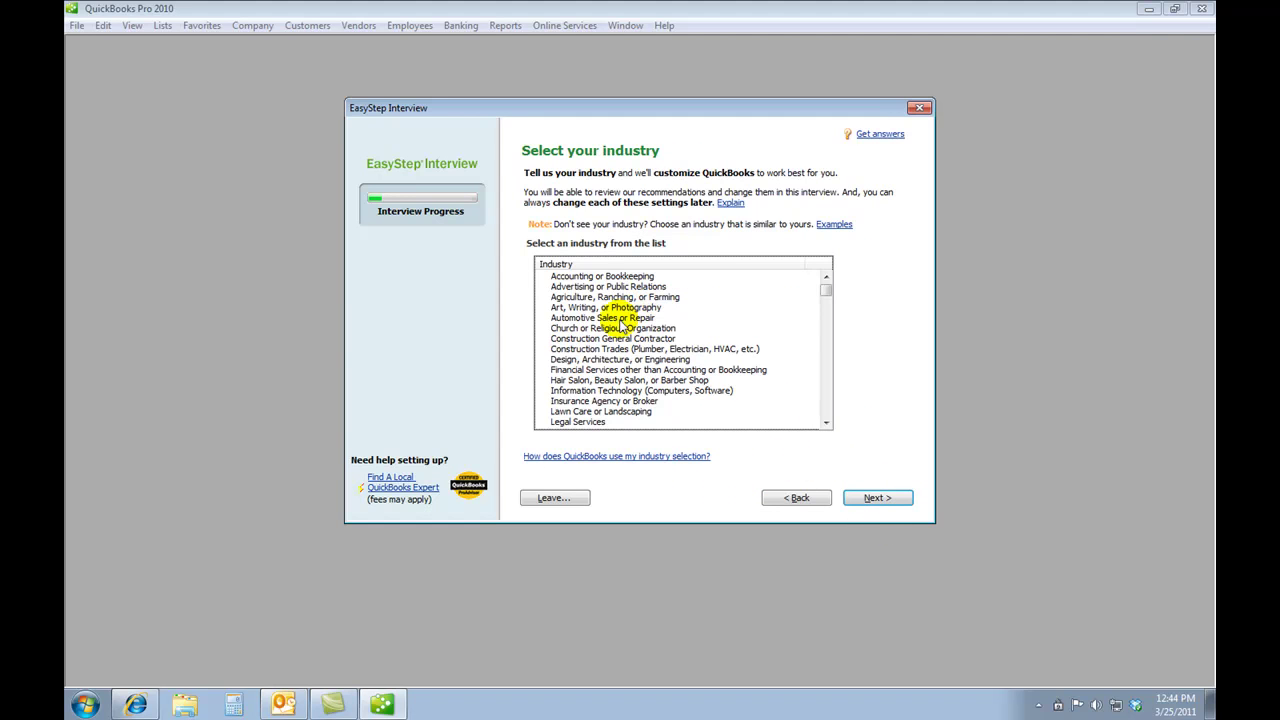
left_click(598, 412)
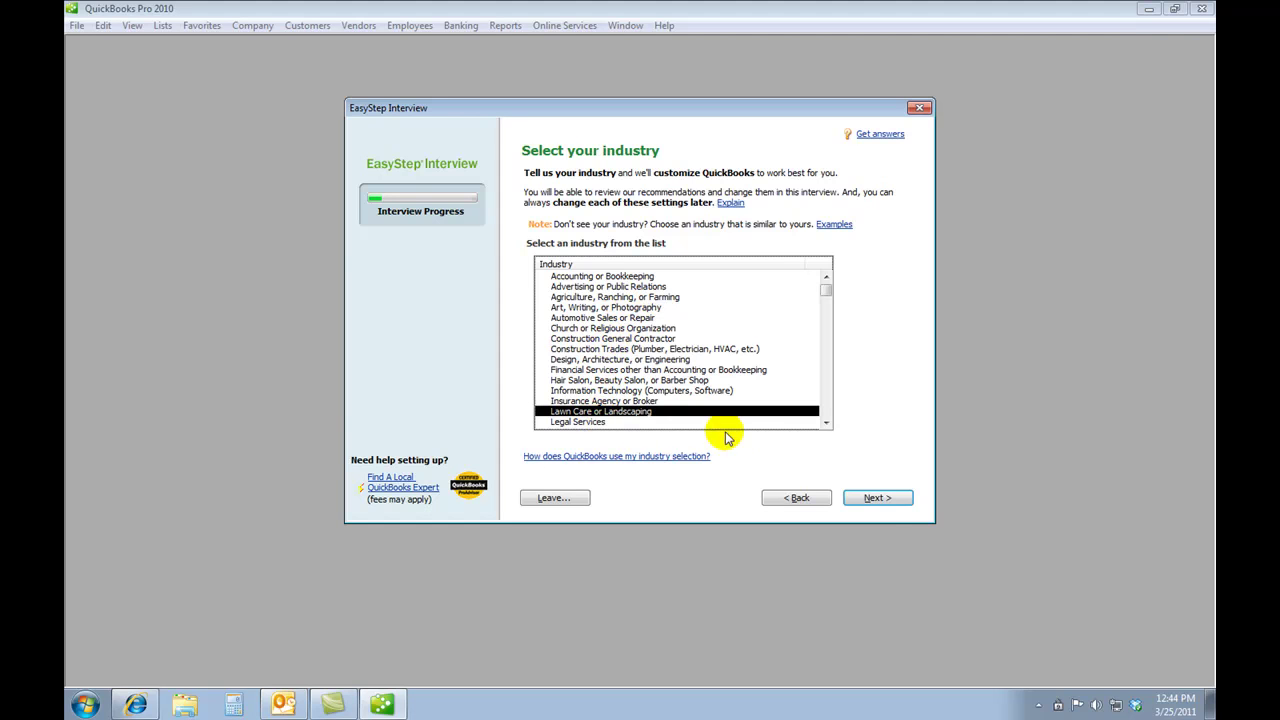
left_click(876, 499)
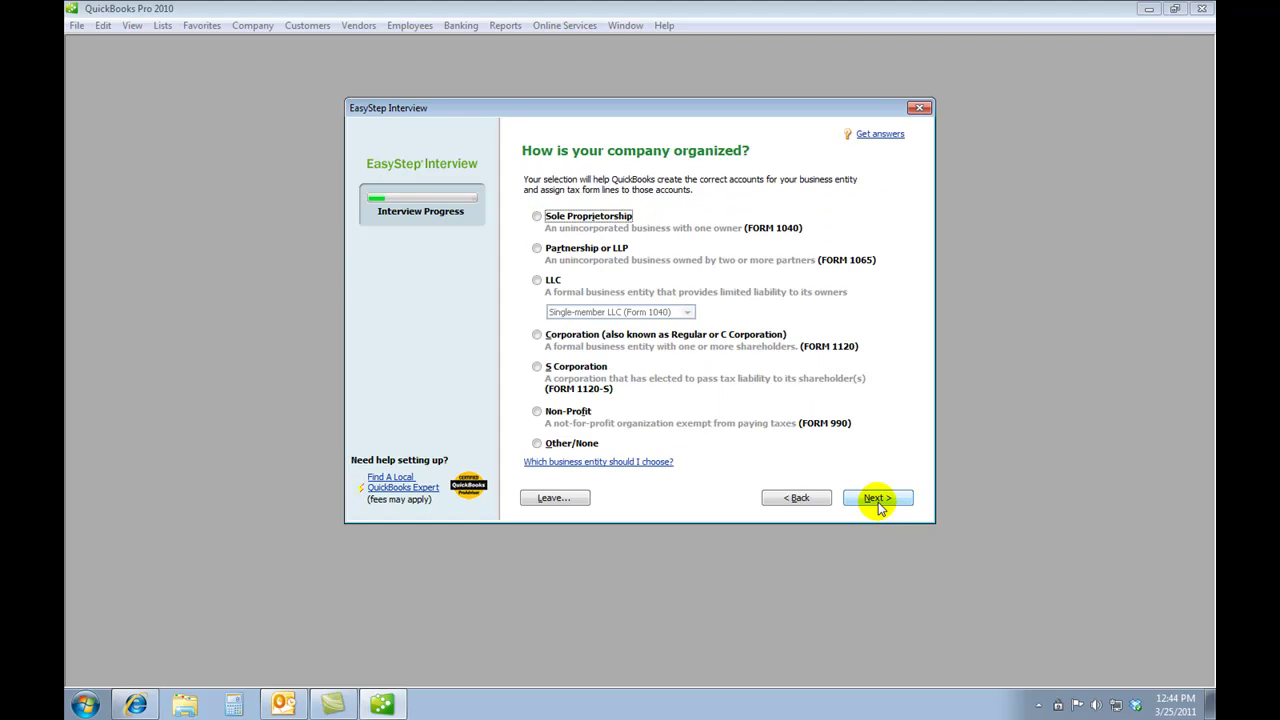
- Set the business as a Sole Proprietorship with a January fiscal year start
left_click(535, 216)
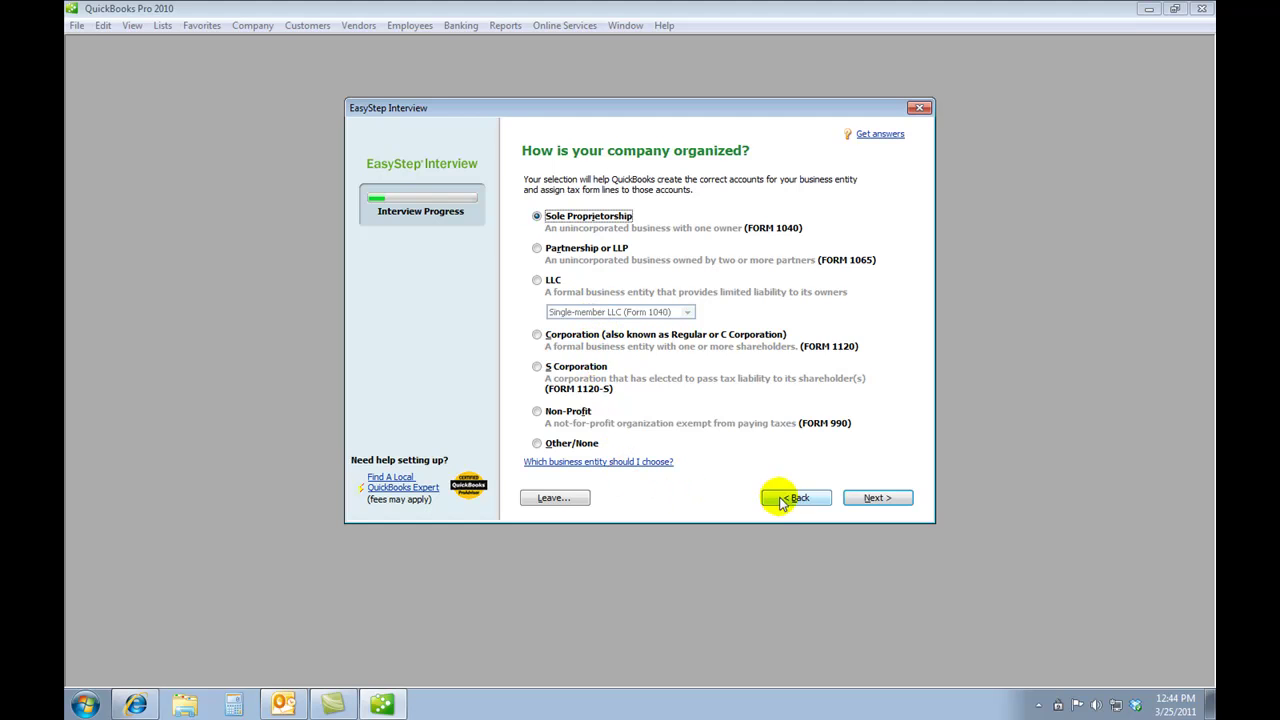
left_click(856, 501)
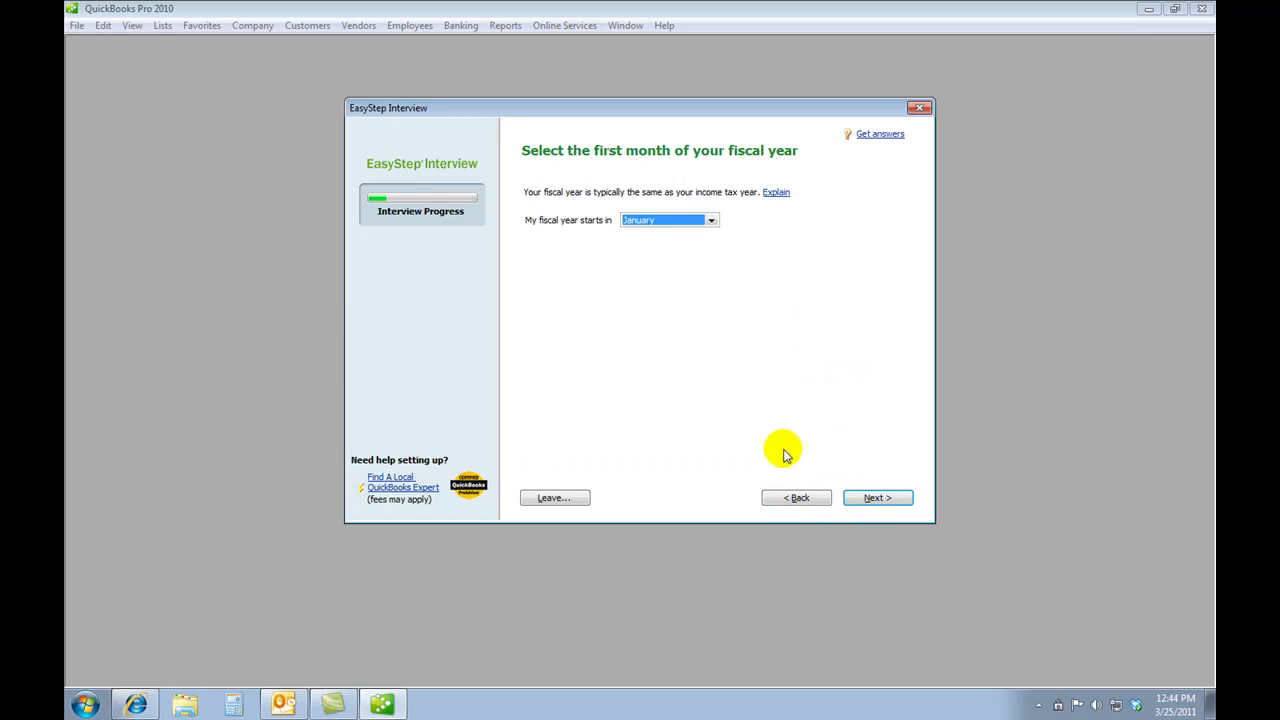
left_click(856, 500)
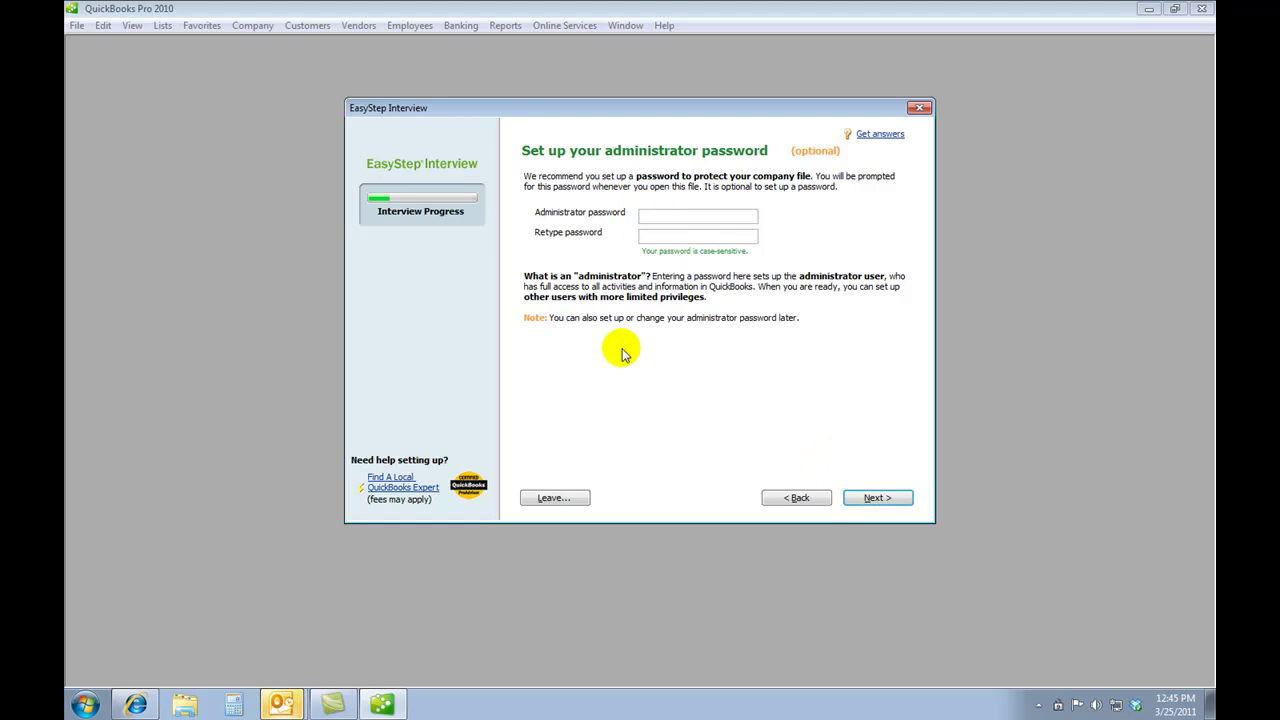
- Skip the admin password and save the company file without 'Tuscany Landscapes' in its name
left_click(873, 499)
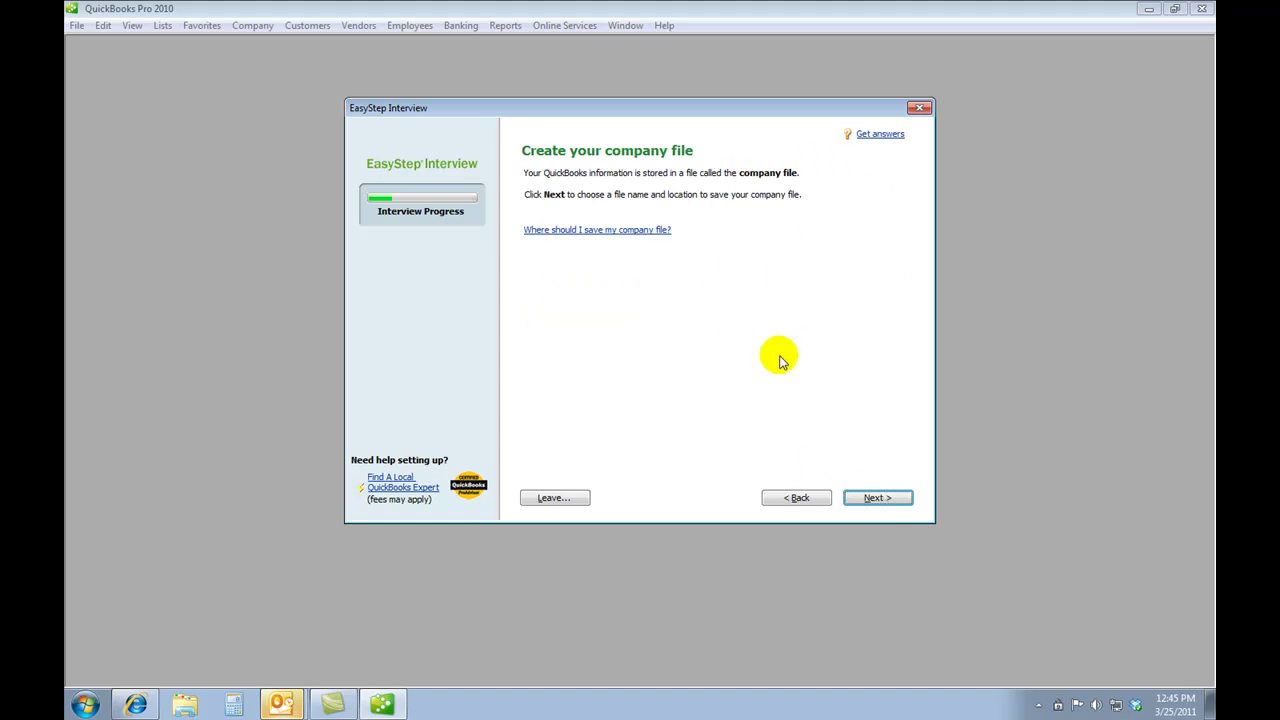
left_click(872, 498)
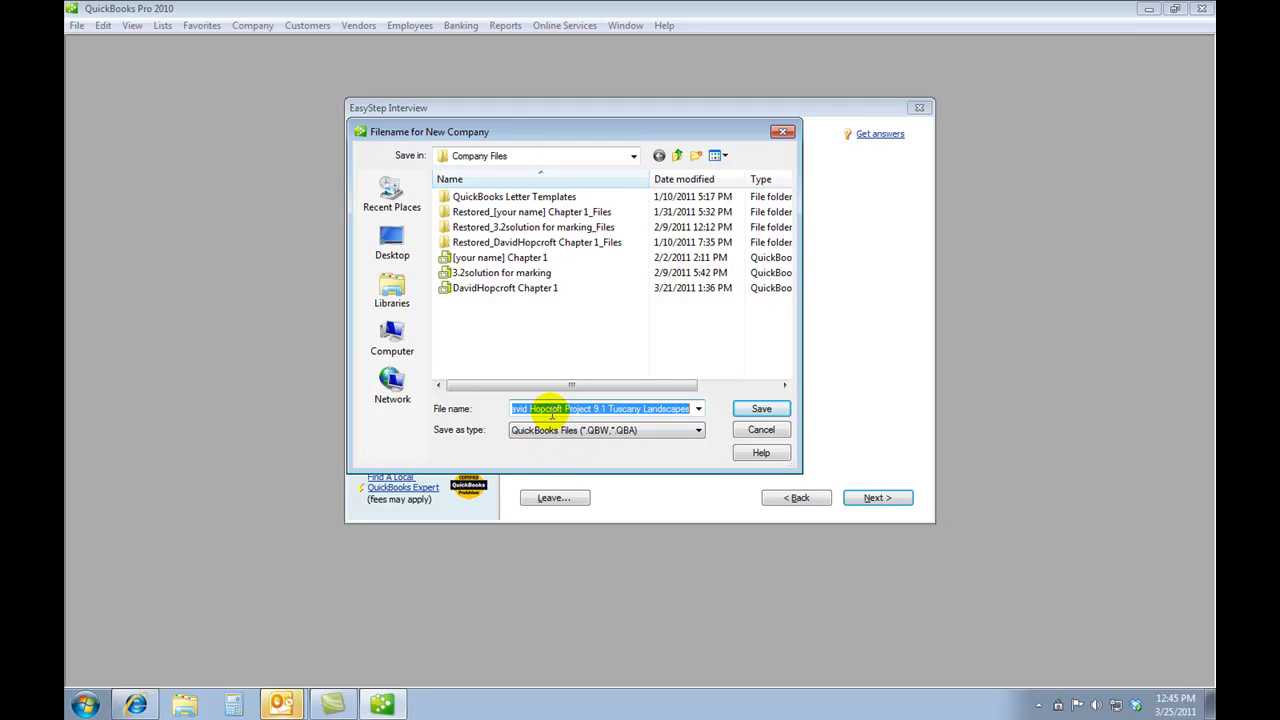
left_click_drag(605, 409, 703, 408)
key("BackSpace")
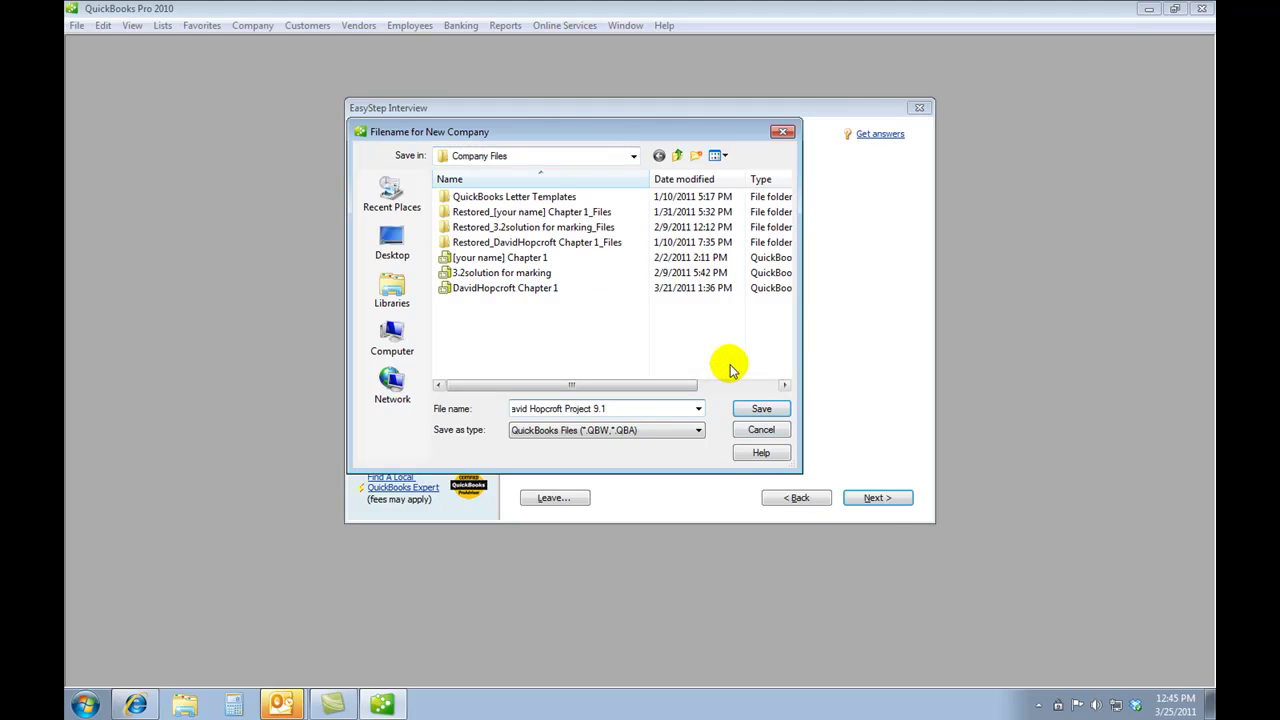
left_click(760, 410)
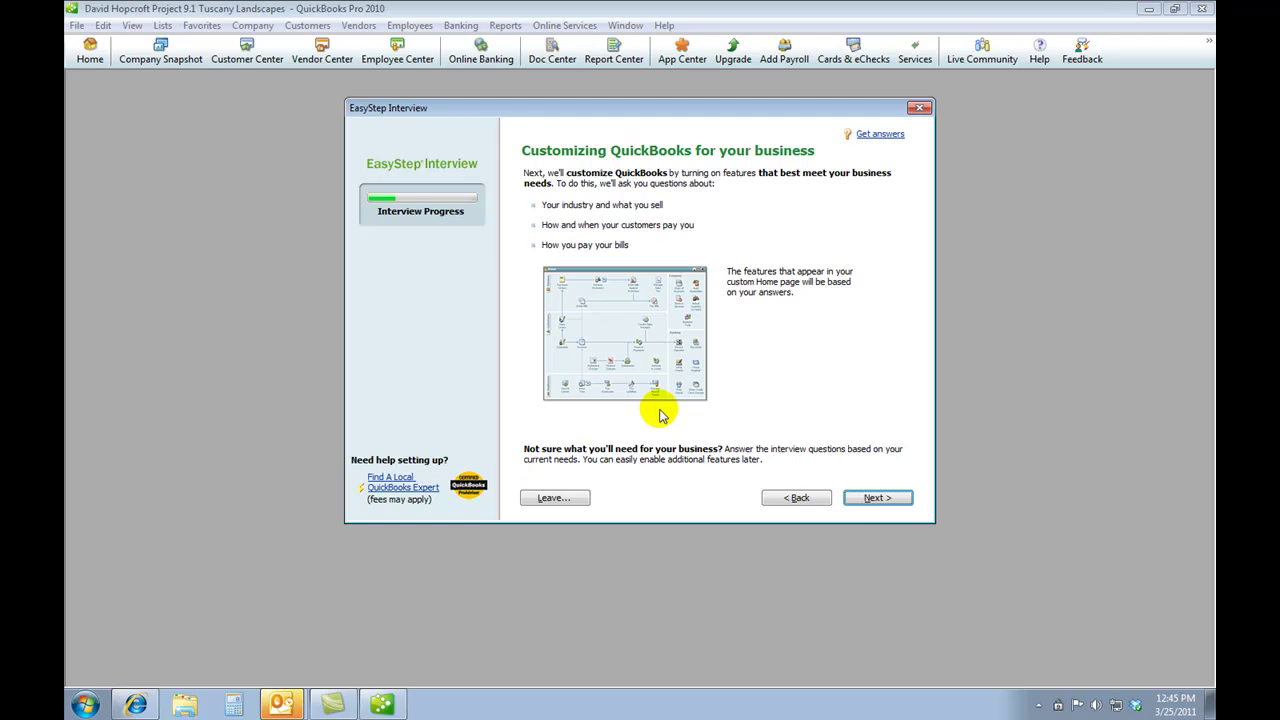
- Answer services only, no sales tax, no estimates, sales receipts and billing statements on
left_click(873, 500)
left_click(537, 175)
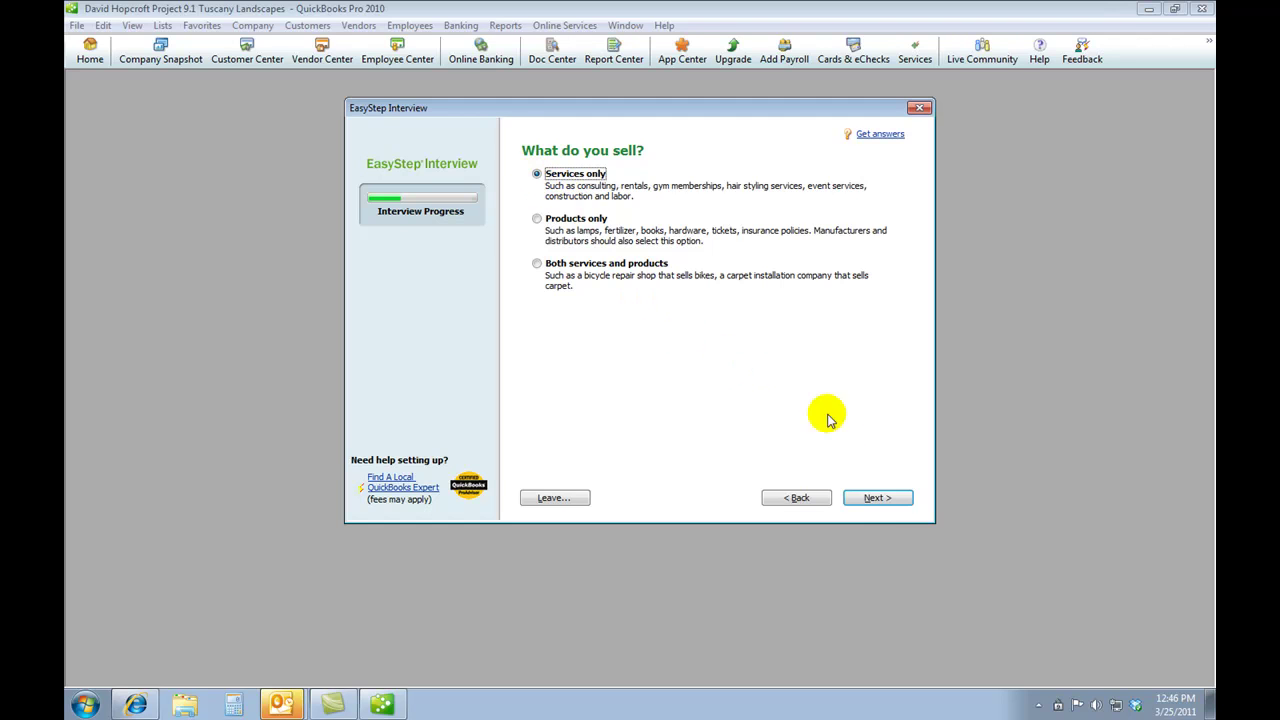
left_click(862, 497)
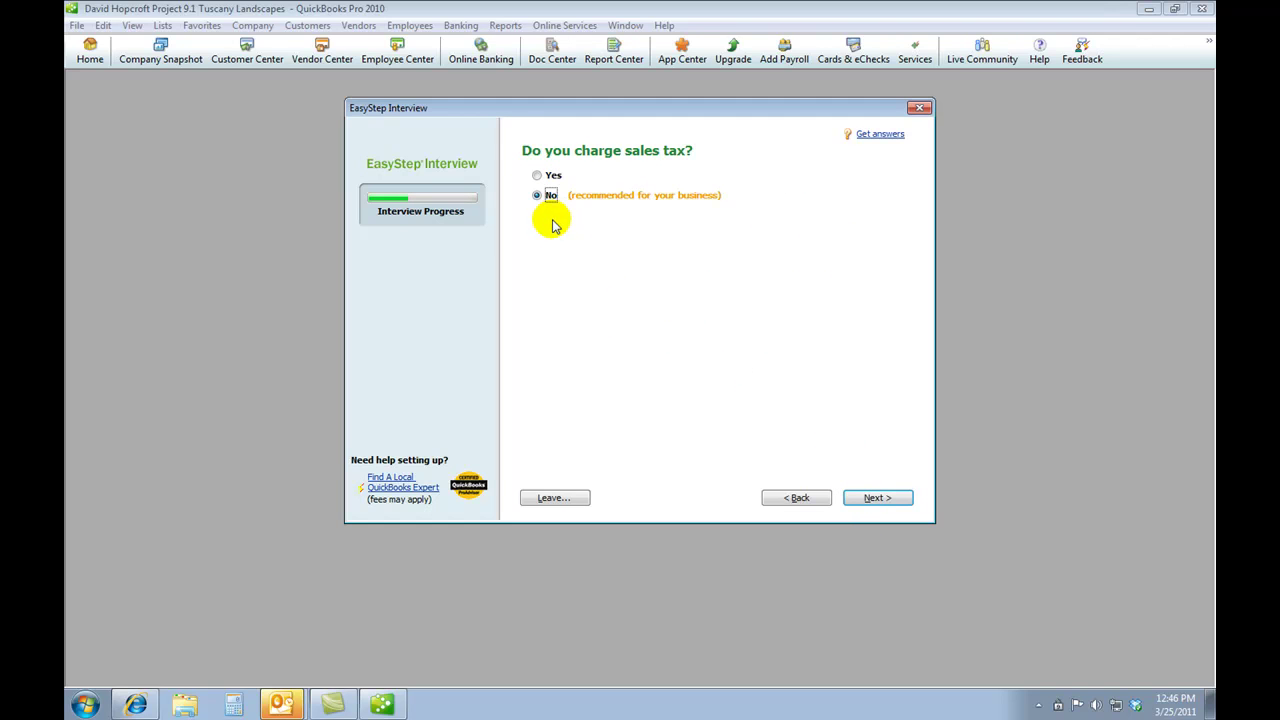
left_click(884, 505)
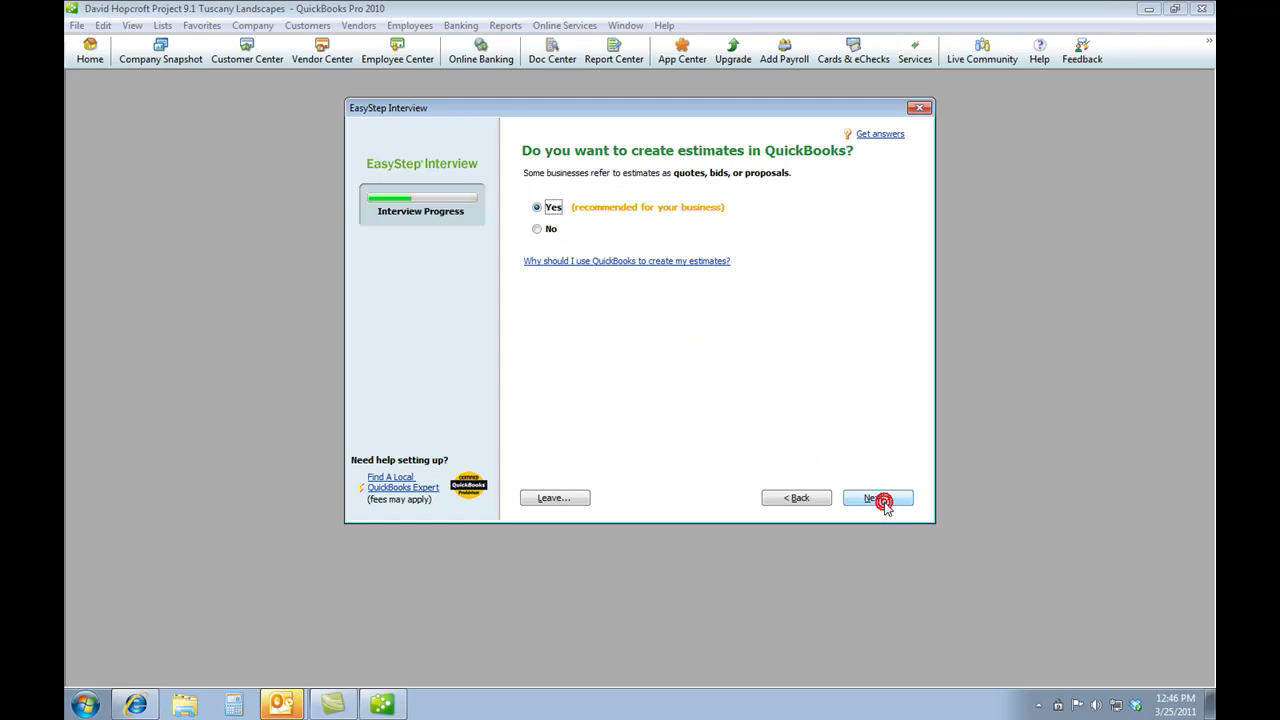
left_click(537, 230)
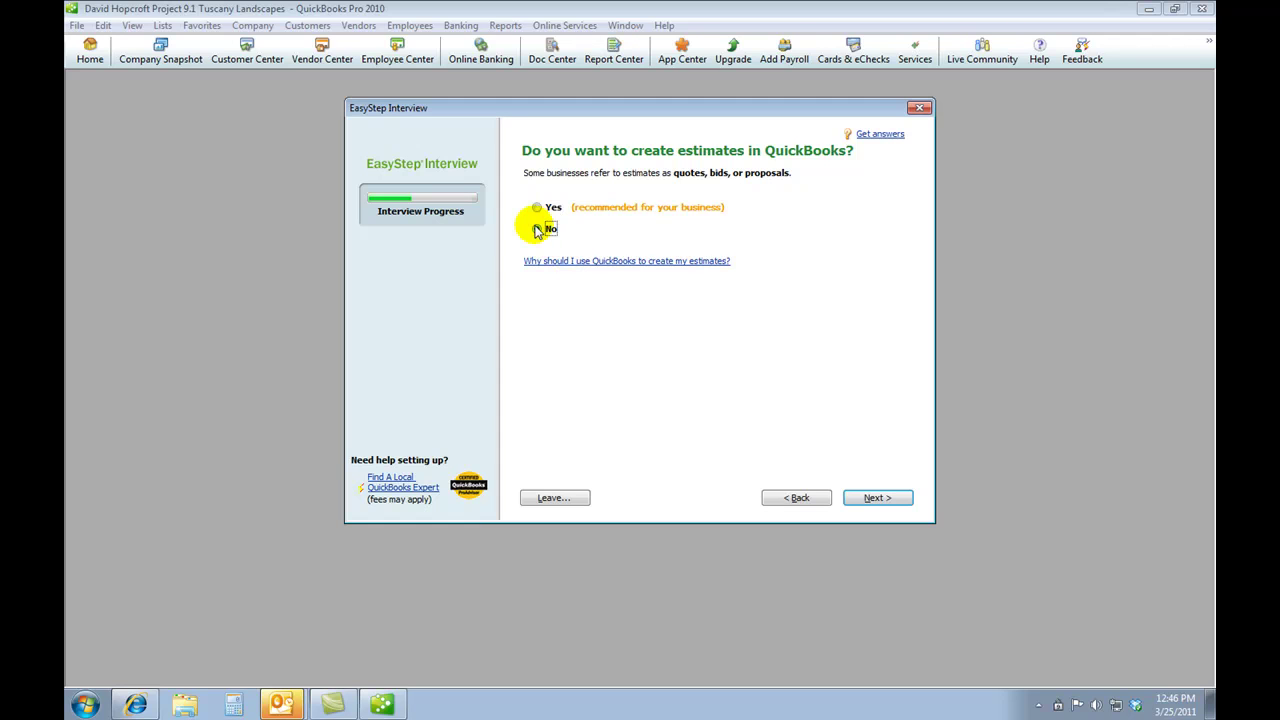
left_click(884, 500)
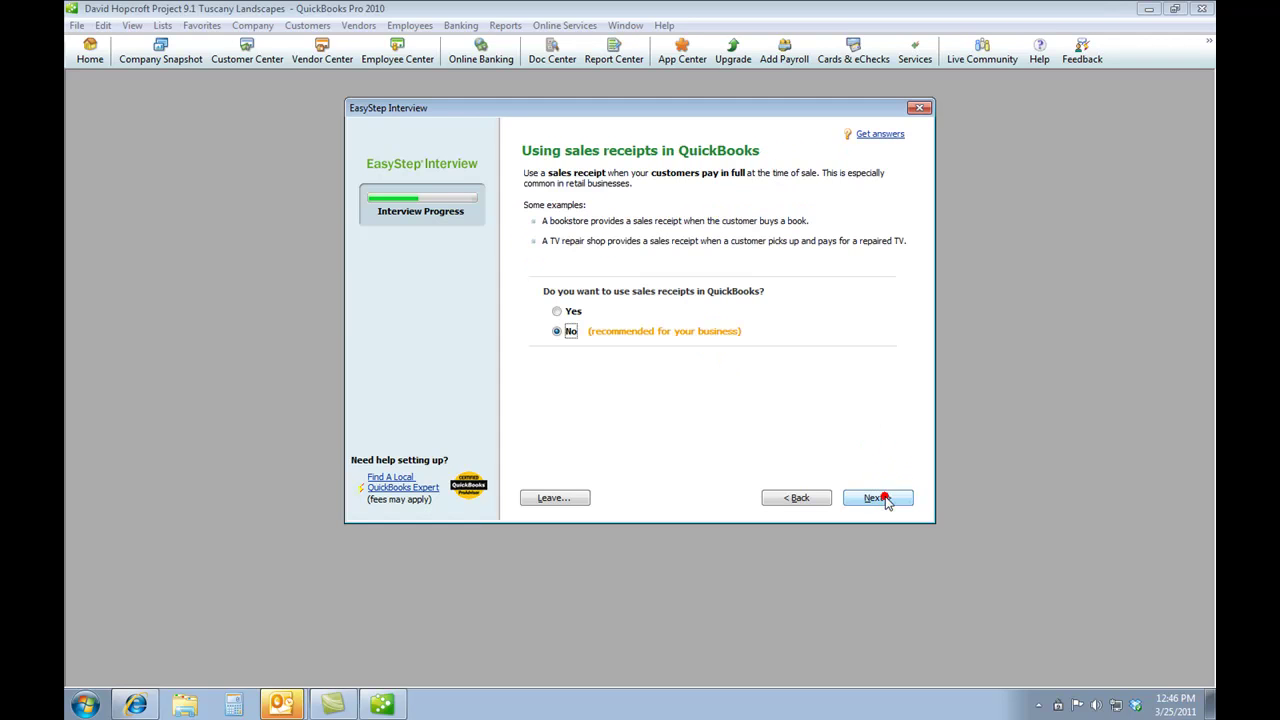
left_click(558, 312)
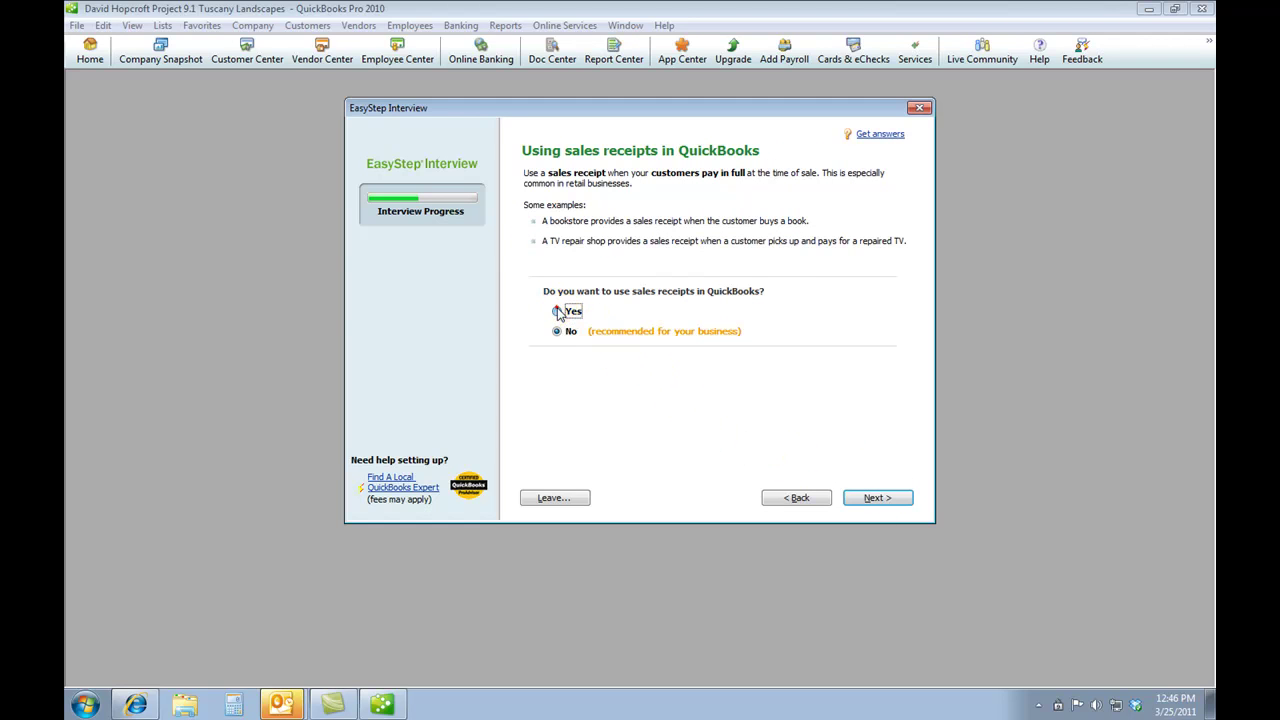
left_click(862, 500)
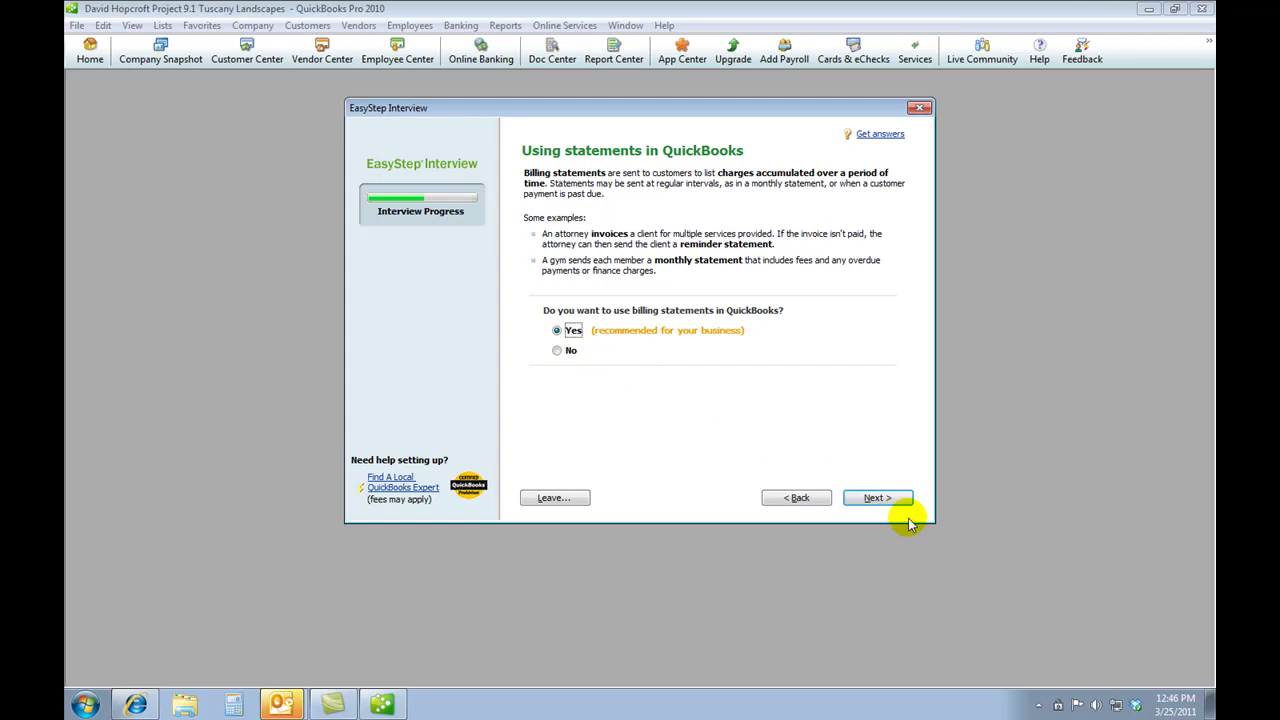
left_click(876, 498)
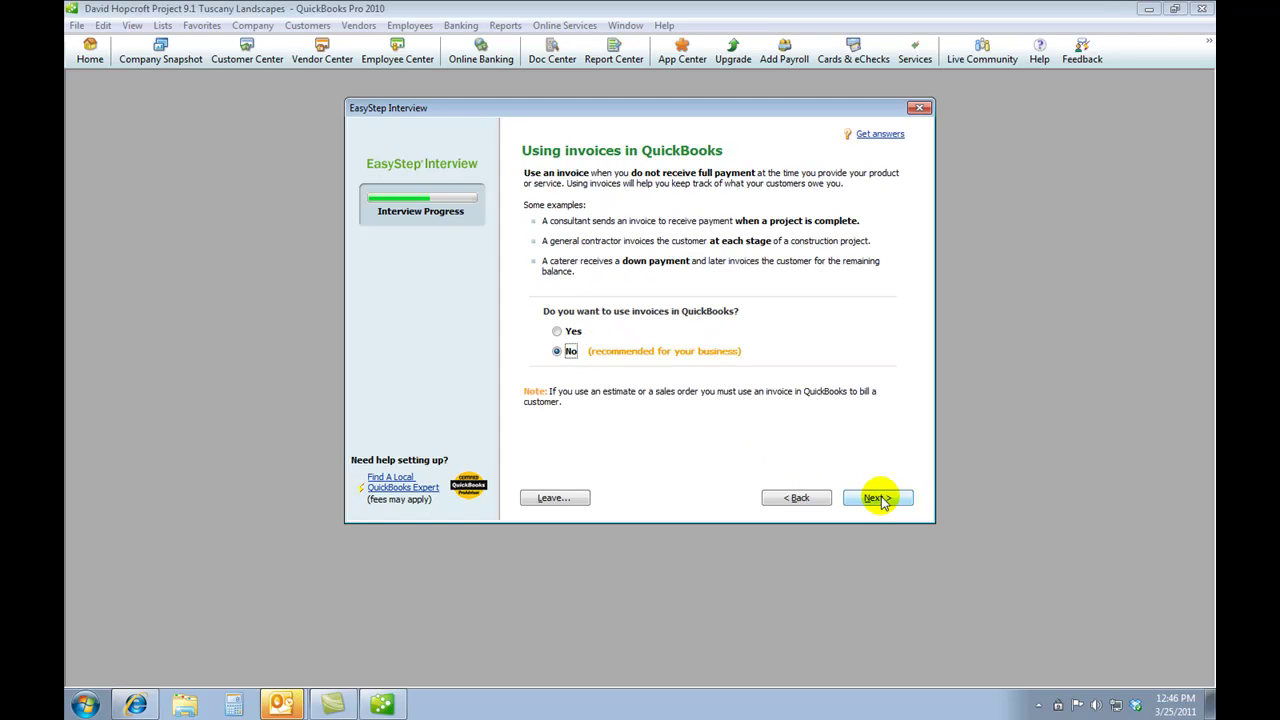
- Turn on invoices, decline progress invoicing, keep bill tracking, and choose to print checks
left_click(557, 334)
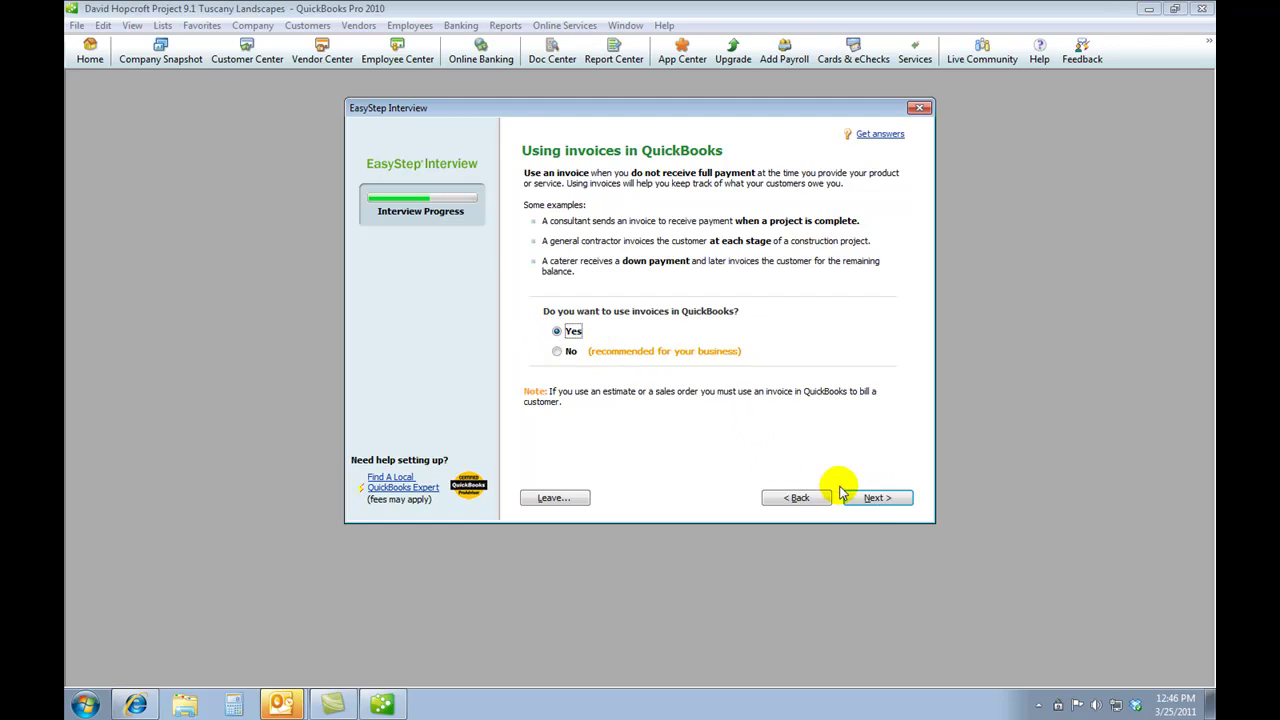
left_click(873, 500)
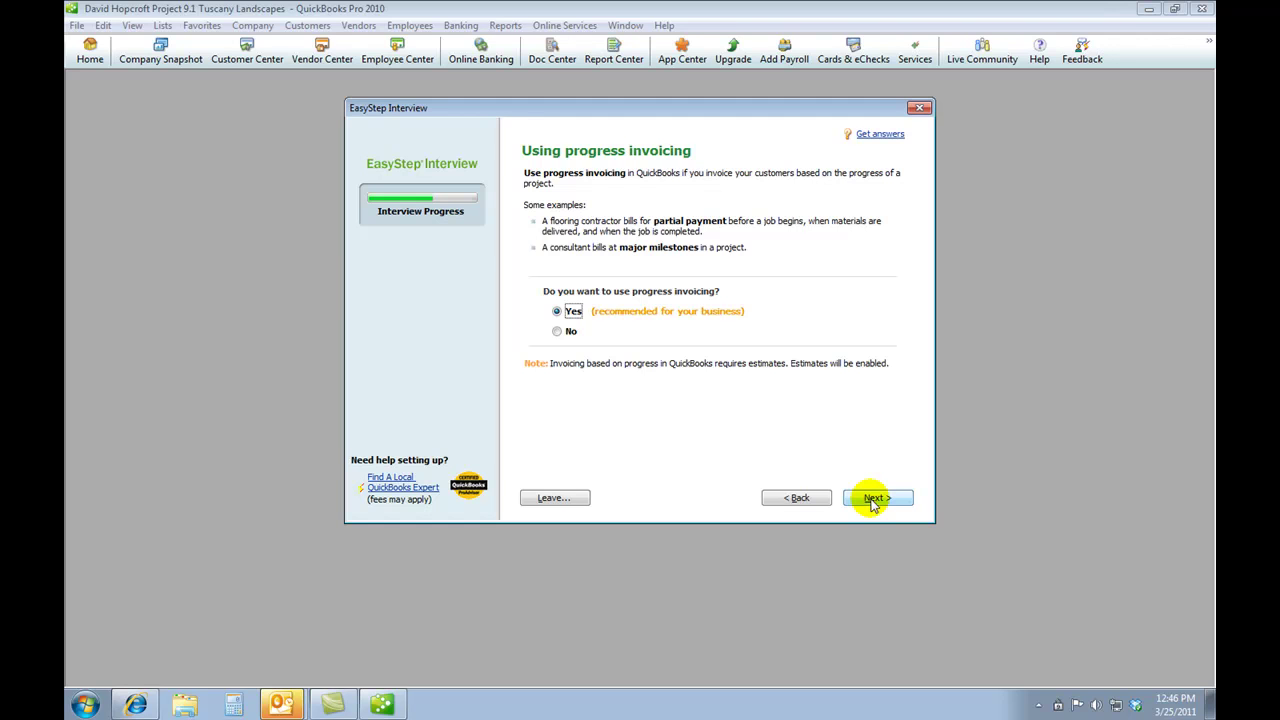
left_click(557, 334)
left_click(885, 499)
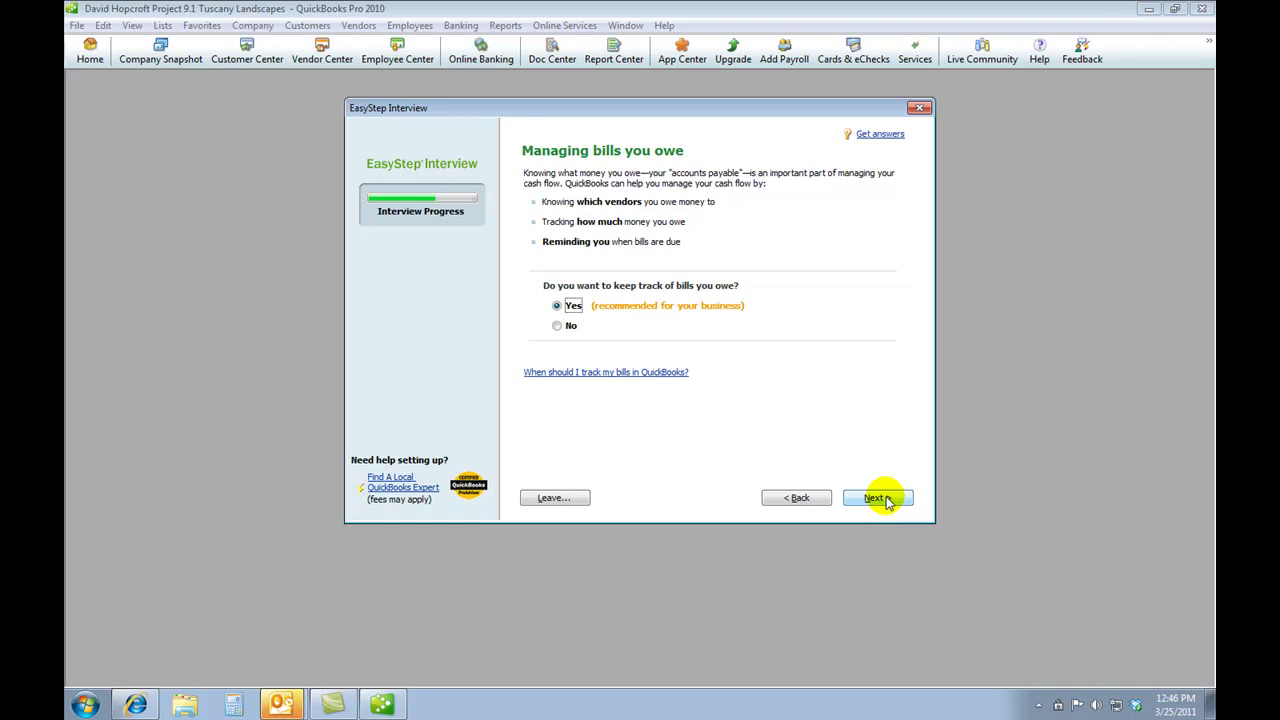
left_click(875, 498)
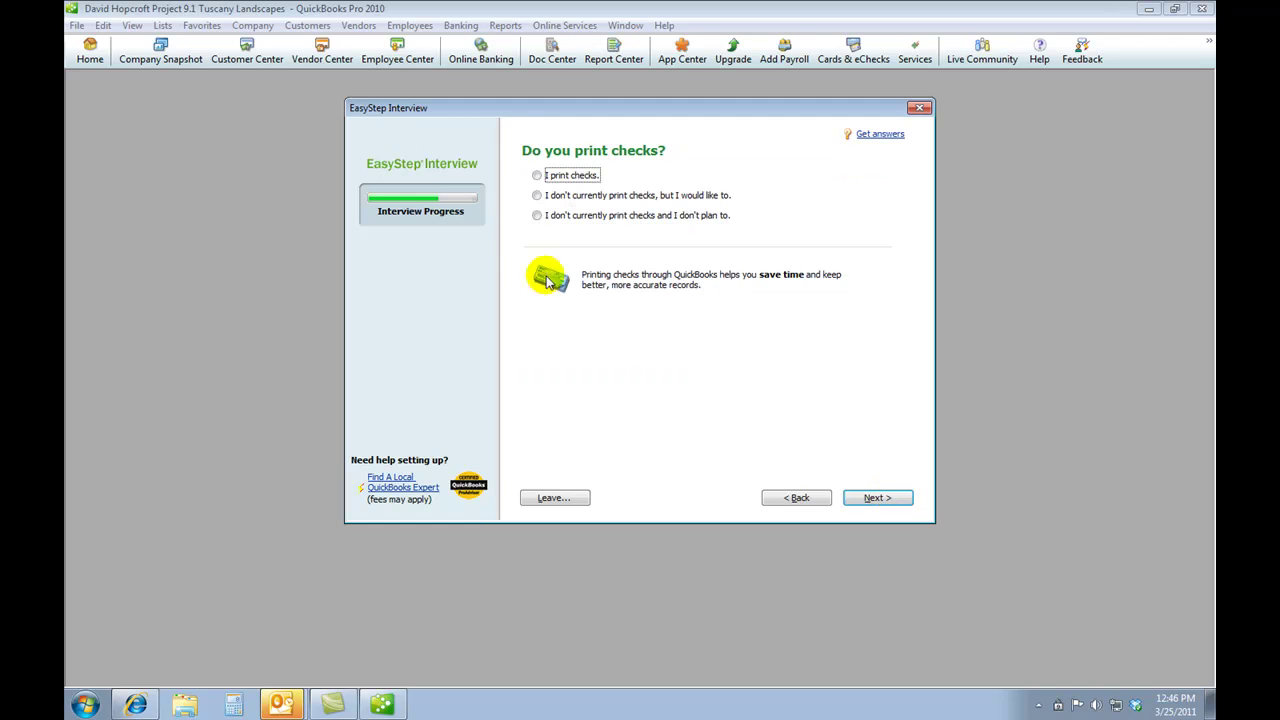
left_click(536, 177)
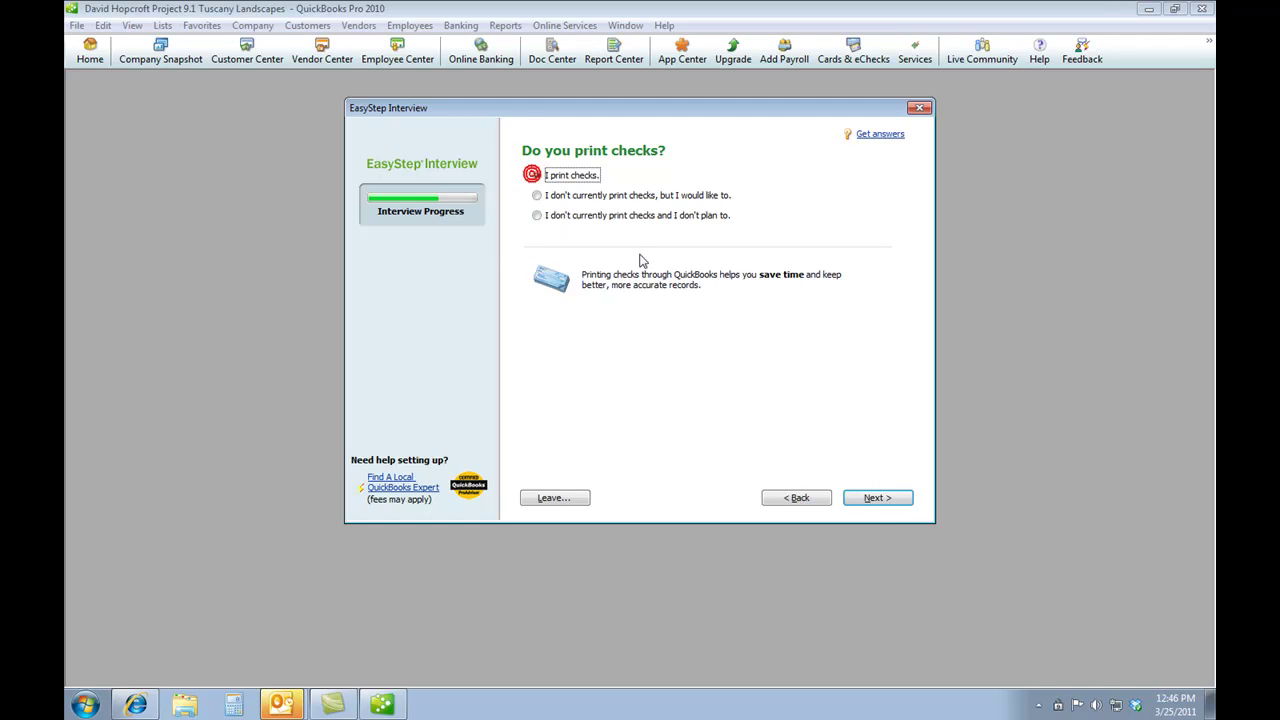
left_click(866, 502)
- Answer no credit cards, time tracking on, no employees, and a single currency
left_click(863, 502)
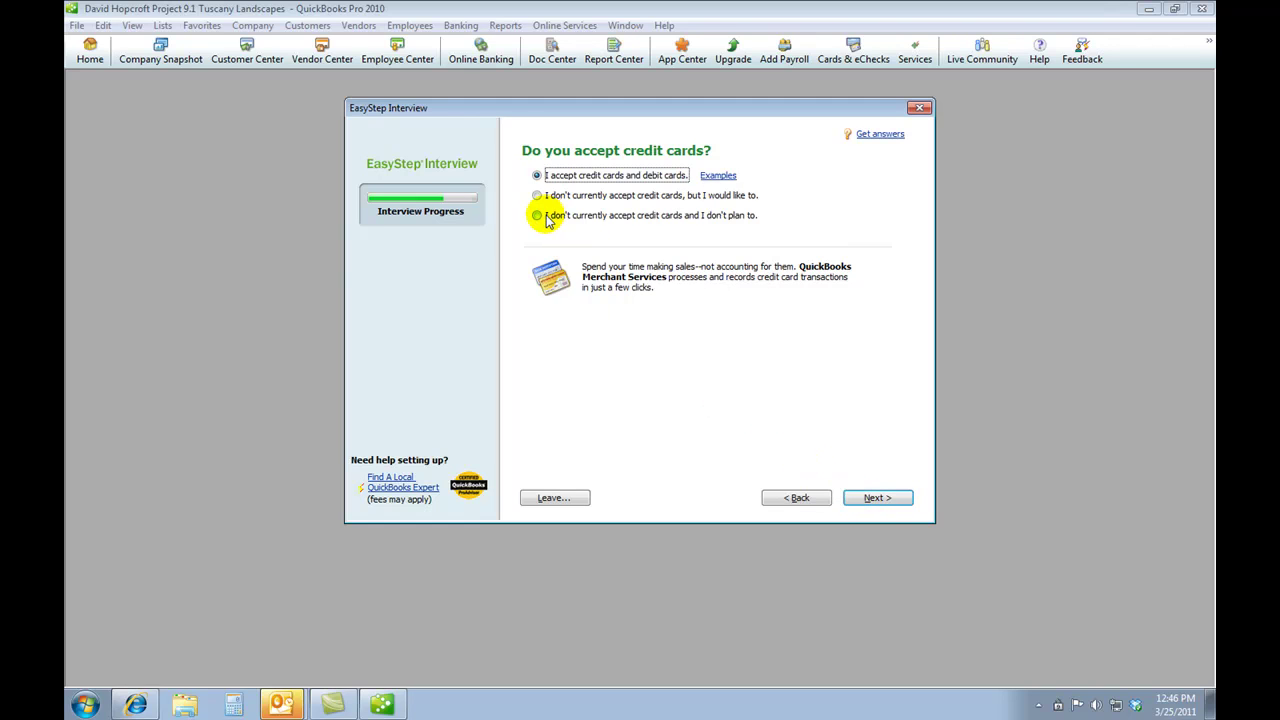
left_click(540, 220)
left_click(886, 498)
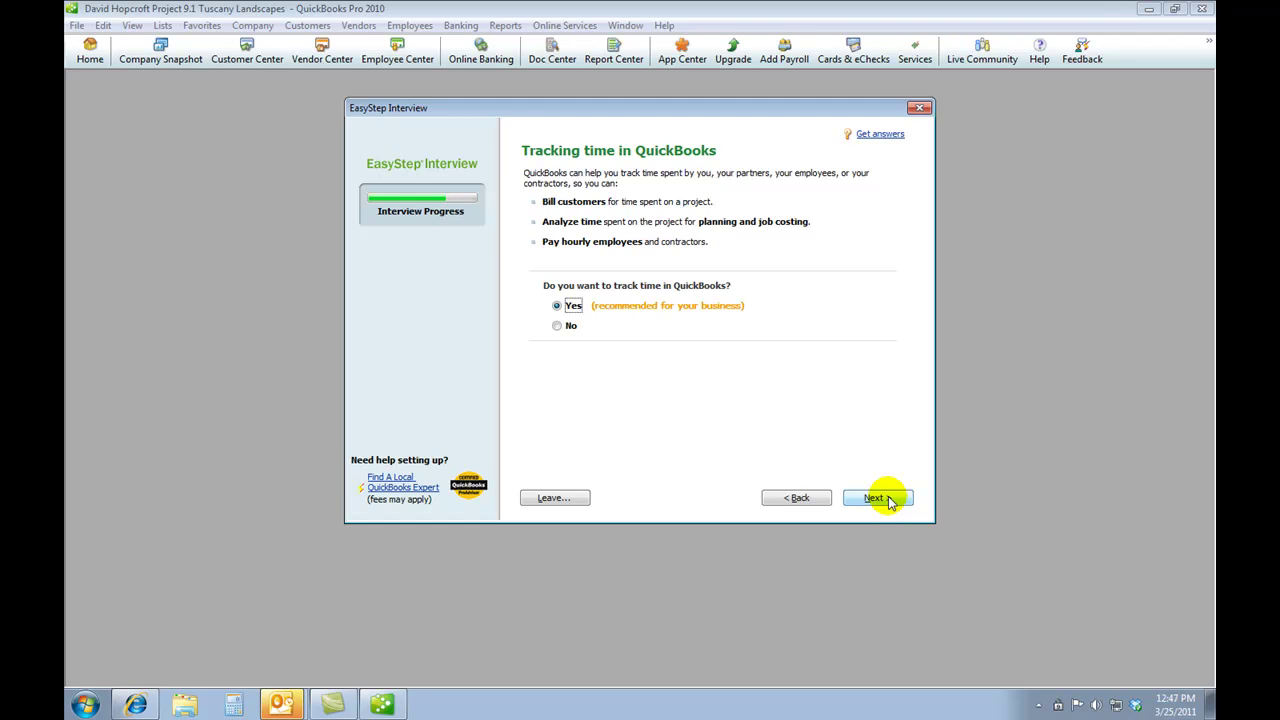
left_click(883, 498)
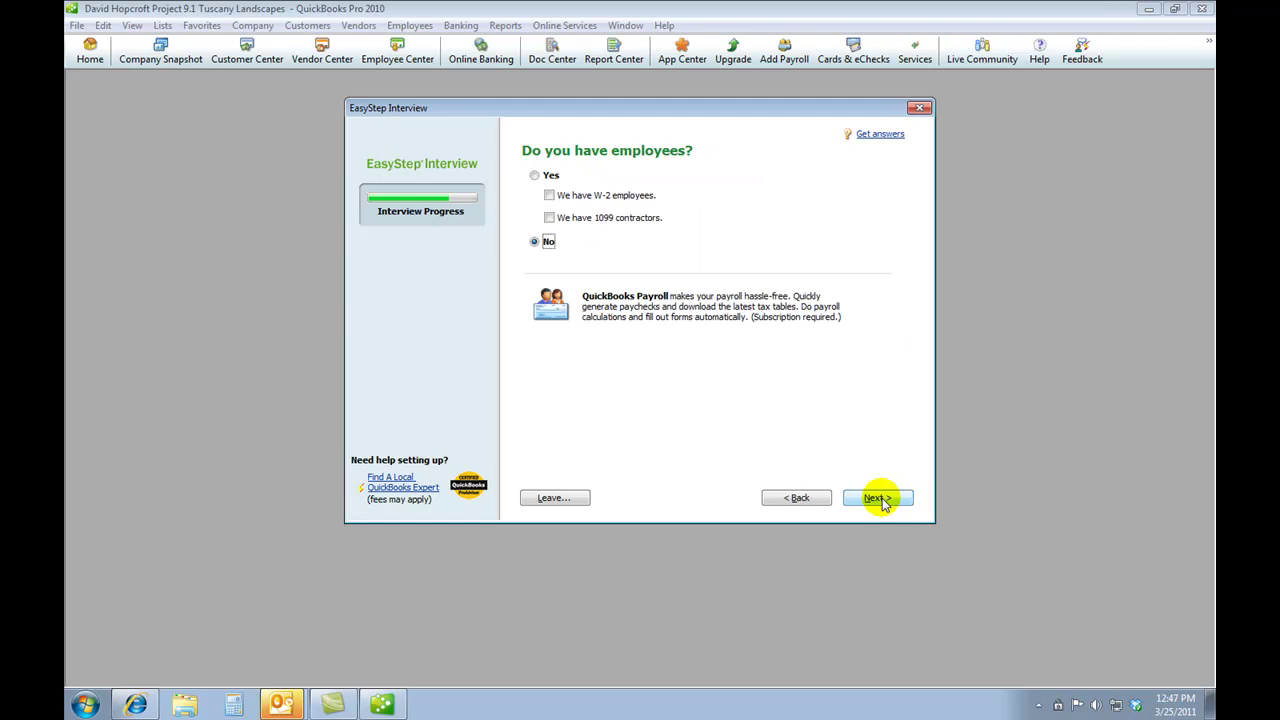
left_click(874, 499)
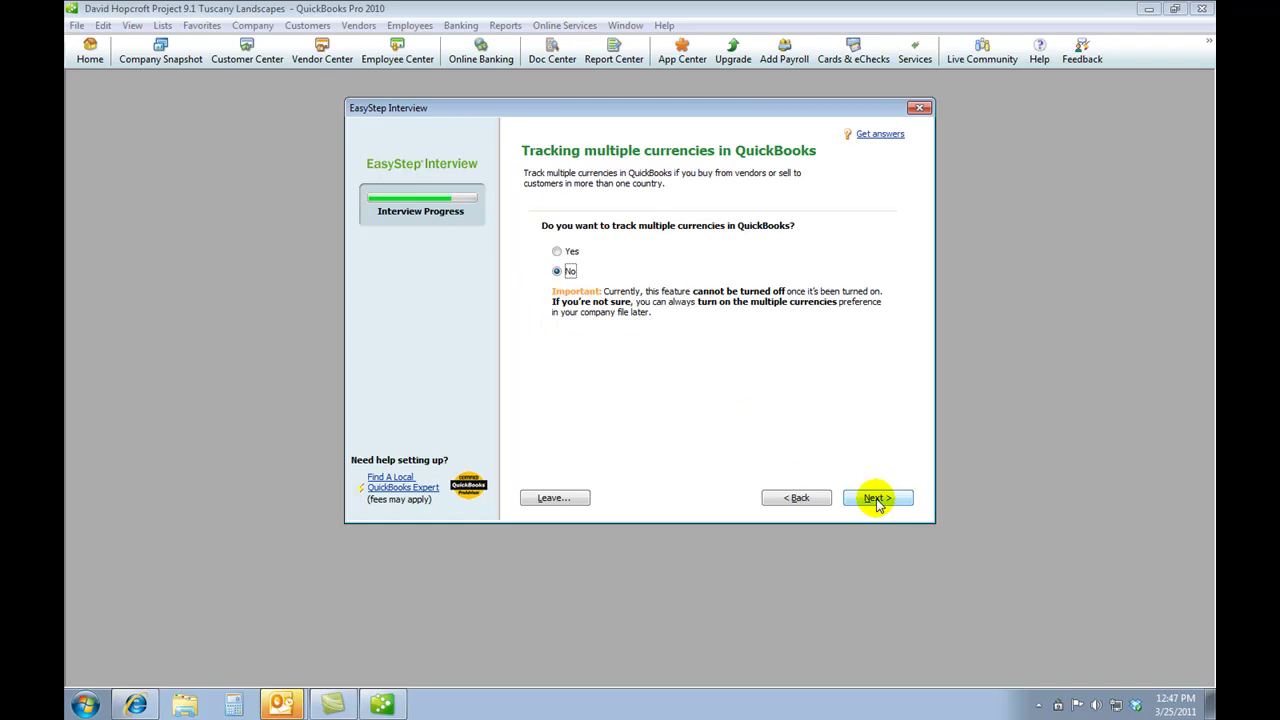
left_click(875, 499)
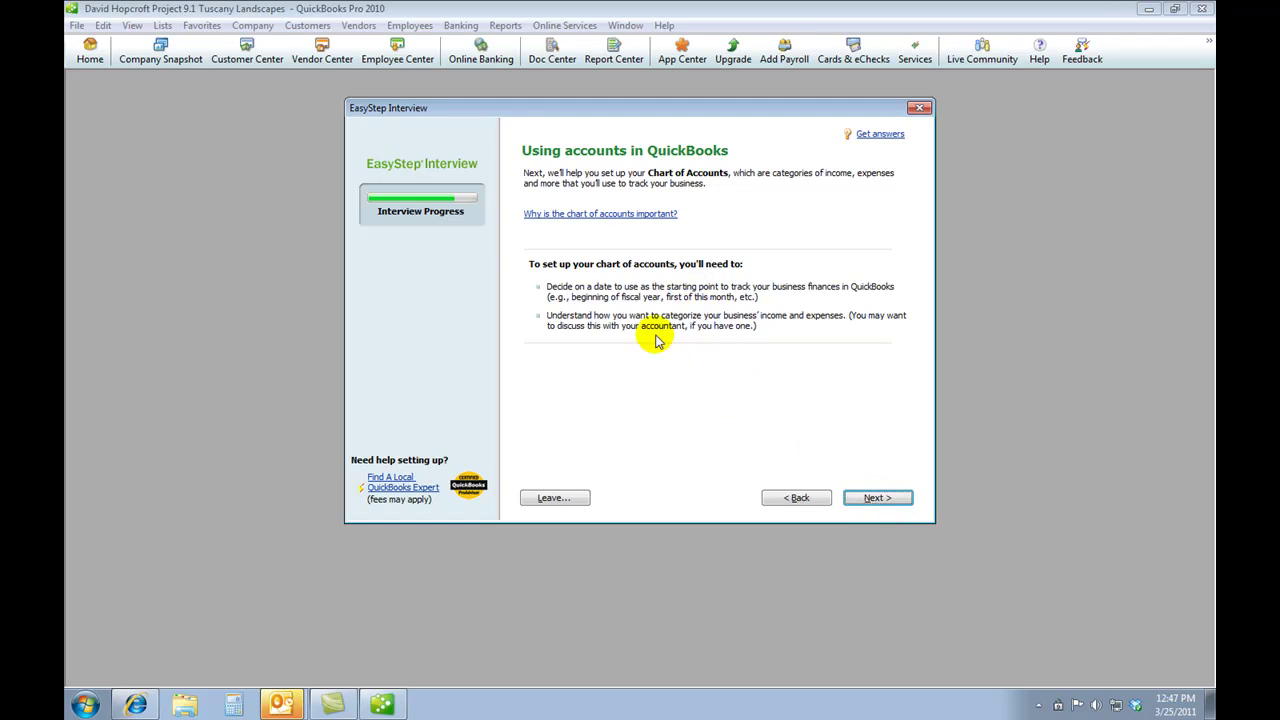
- Set the company's tracking start date to 01/01/2014 using the calendar
left_click(866, 499)
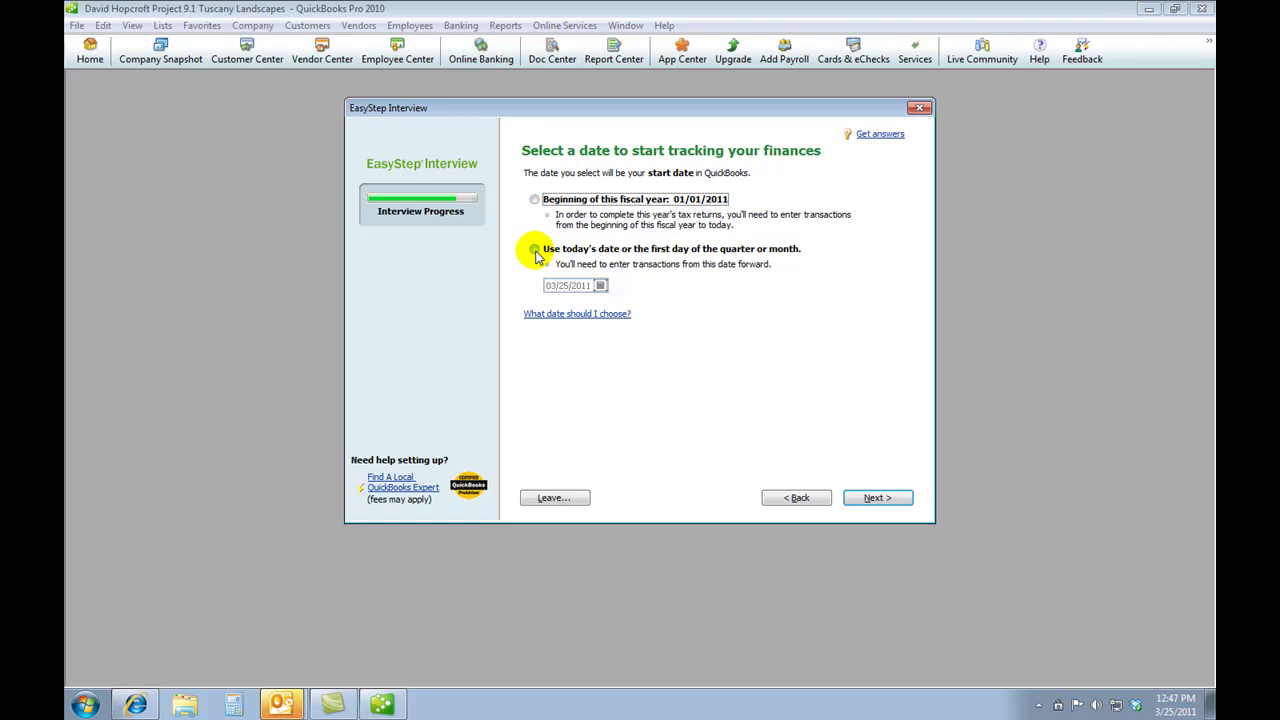
left_click(535, 250)
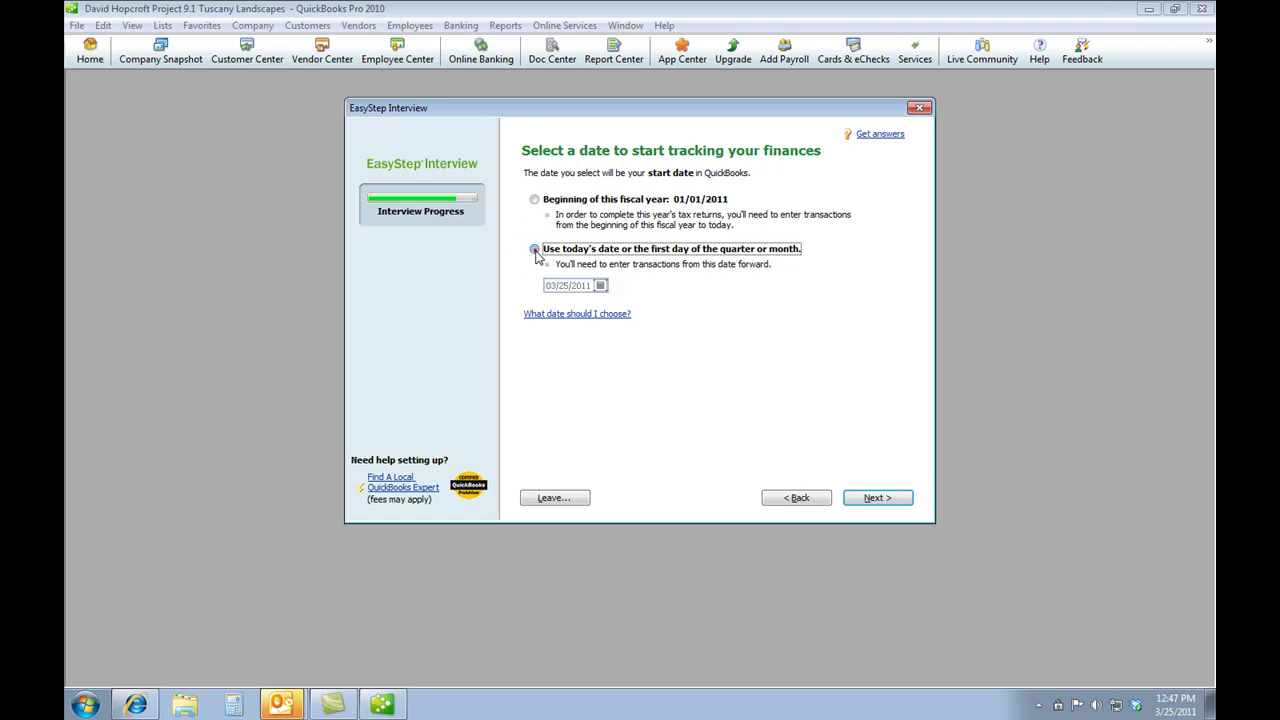
left_click(601, 286)
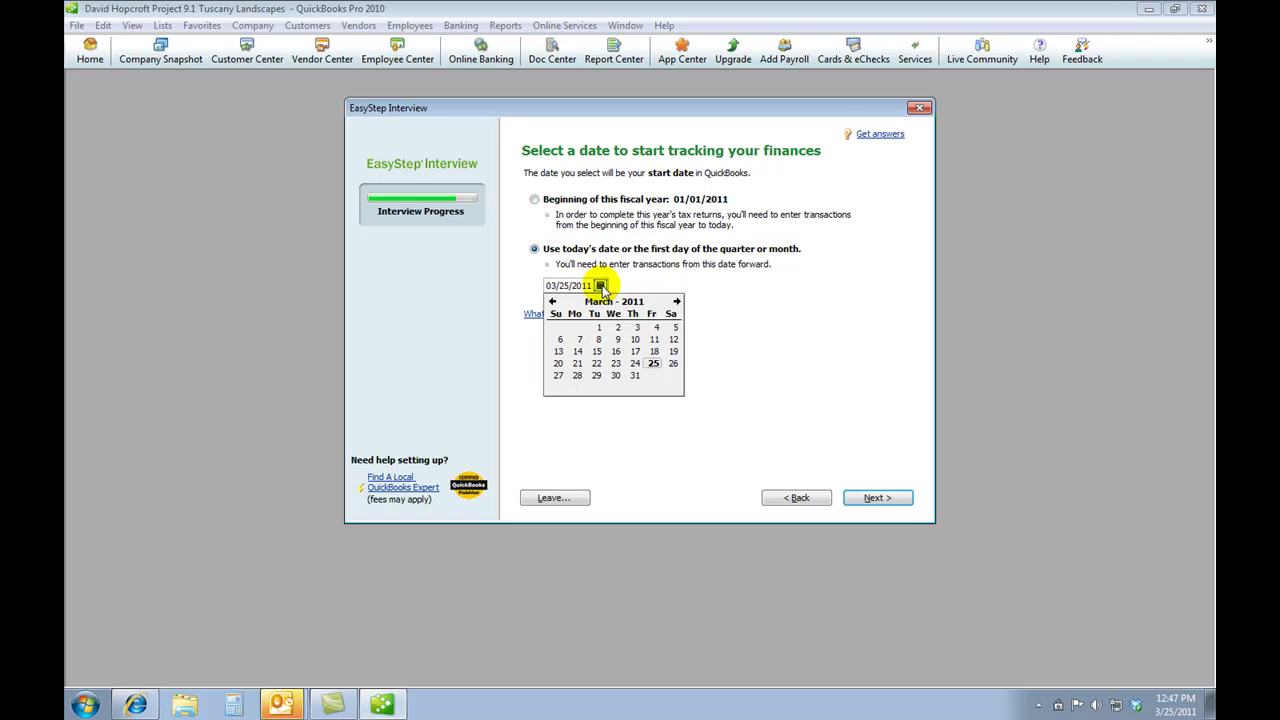
left_click(676, 302)
left_click(676, 302)
left_click(676, 302)
left_click(676, 302)
left_click(676, 302)
left_click(676, 302)
left_click(676, 302)
double_click(676, 302)
double_click(676, 302)
double_click(676, 302)
double_click(676, 302)
double_click(676, 302)
double_click(676, 302)
left_click(676, 302)
double_click(676, 302)
double_click(676, 302)
left_click(676, 302)
double_click(676, 302)
double_click(676, 302)
double_click(676, 302)
double_click(676, 302)
double_click(676, 302)
left_click(552, 301)
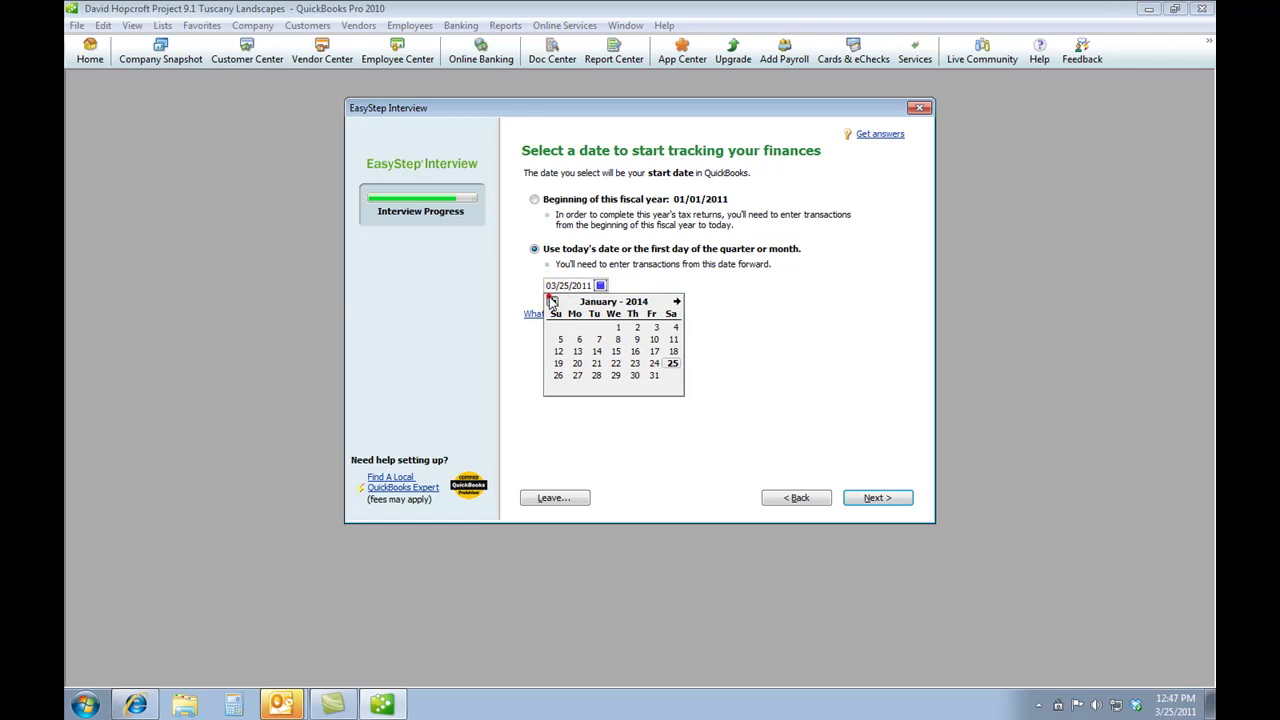
left_click(619, 328)
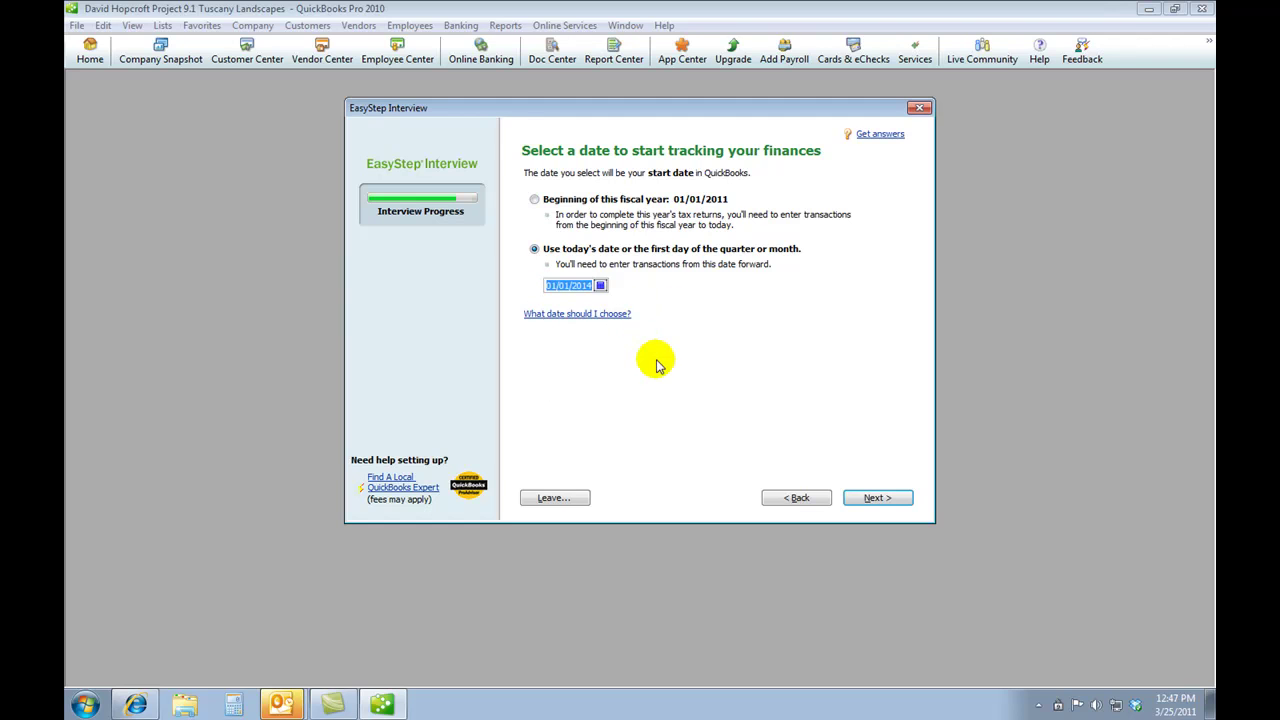
left_click(857, 506)
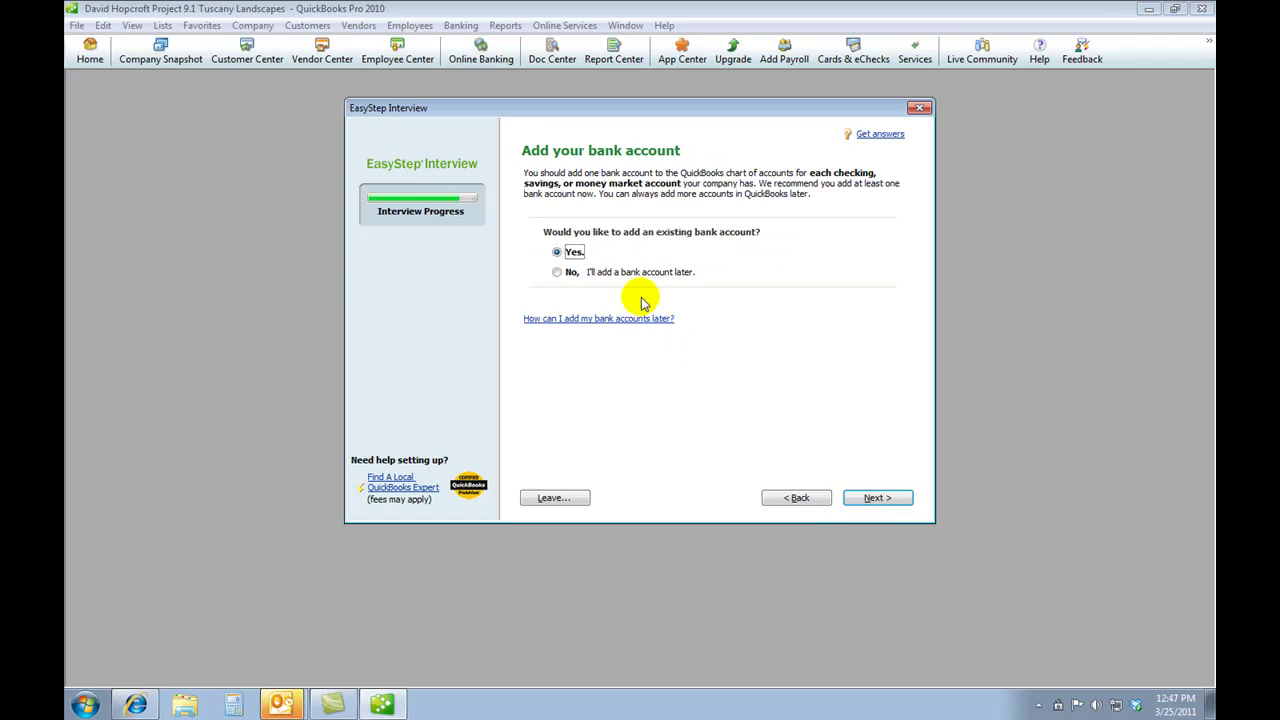
- Add a bank account named 'Dsa' opened on or after 01/01/2014
left_click(876, 500)
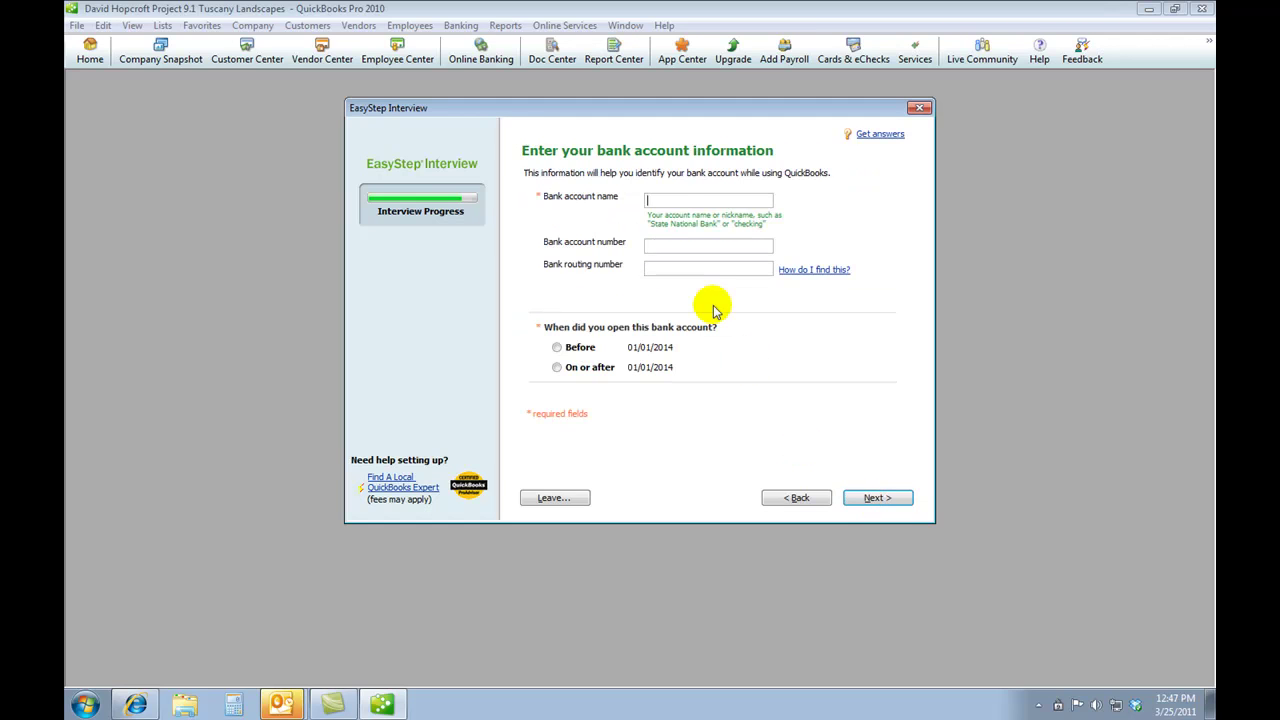
left_click(672, 203)
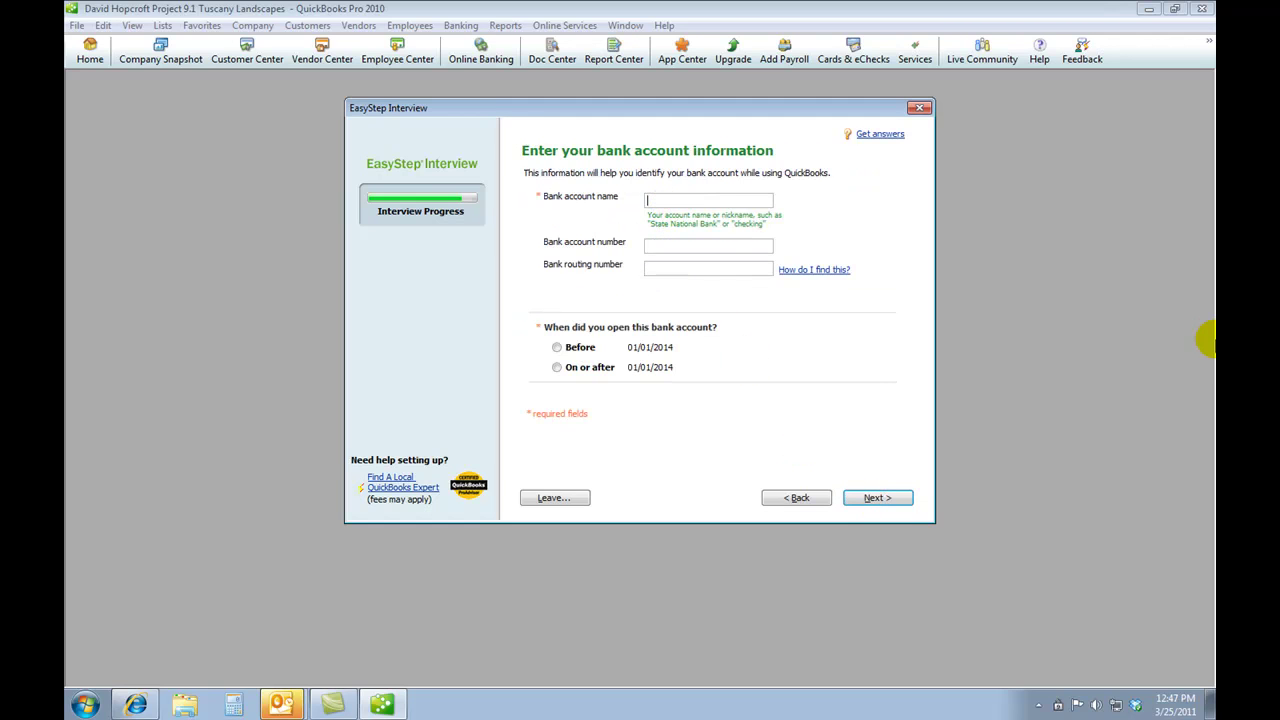
type("Dsa")
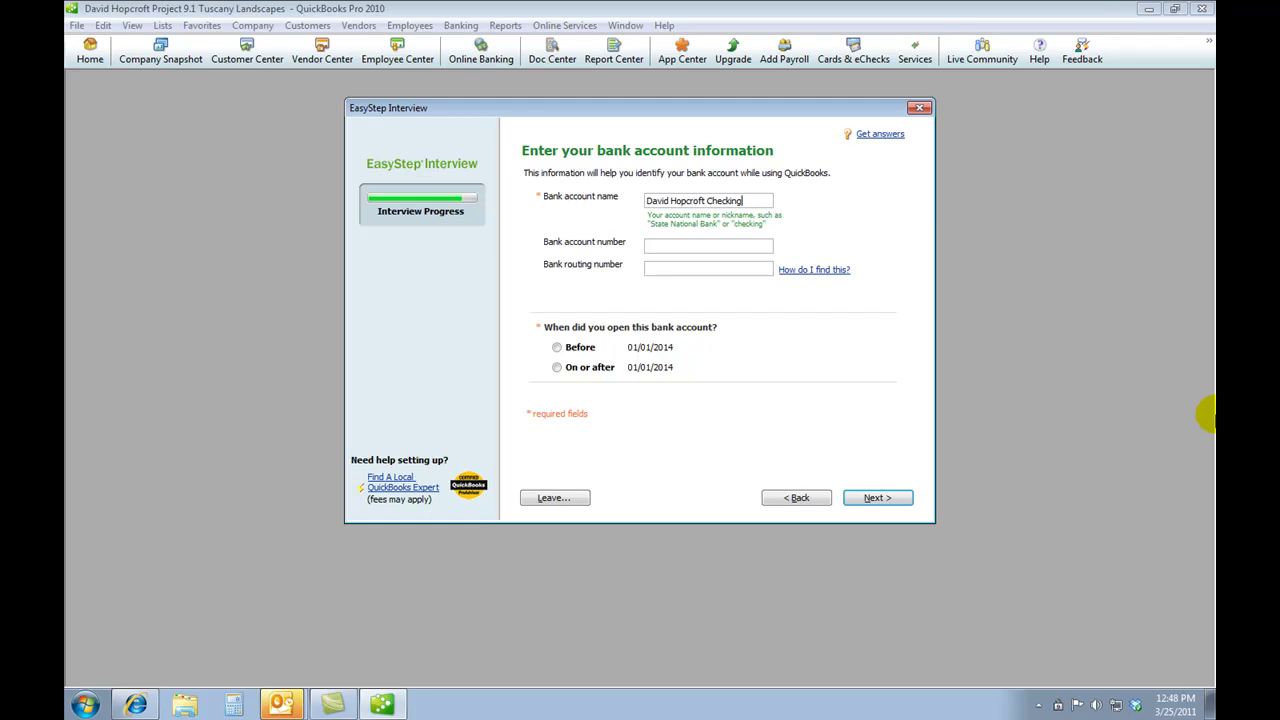
left_click(558, 367)
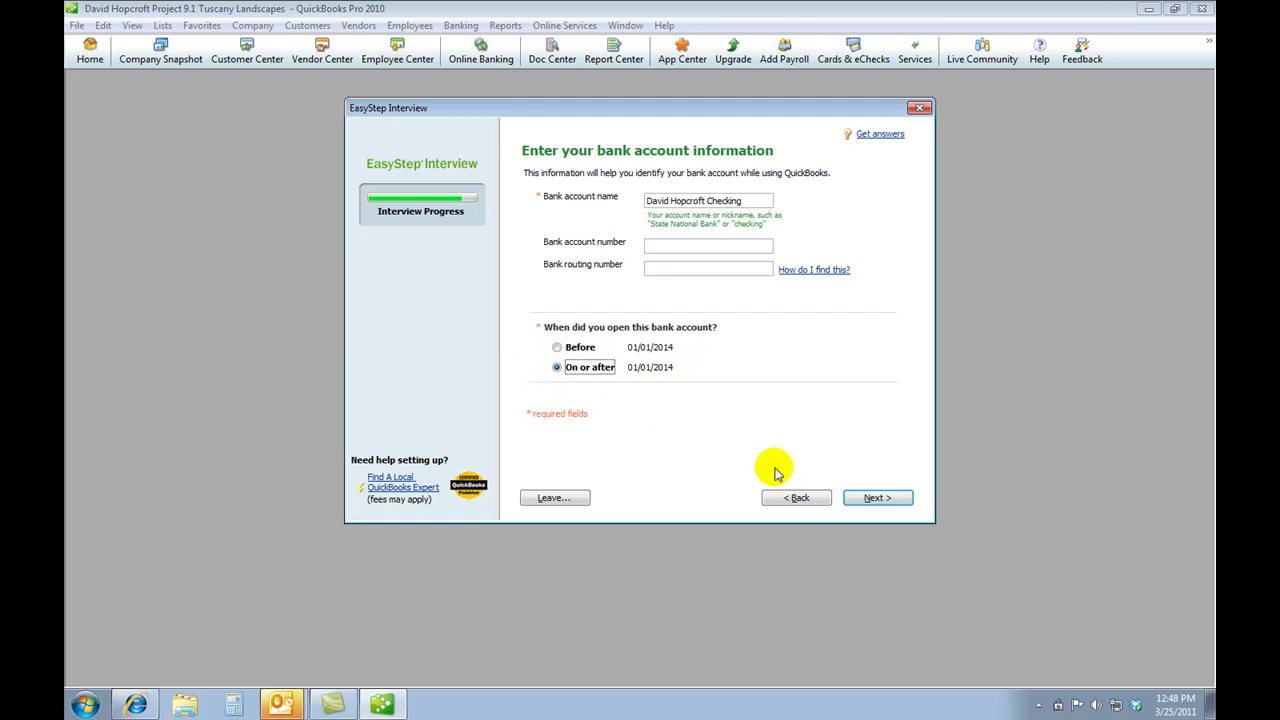
left_click(870, 498)
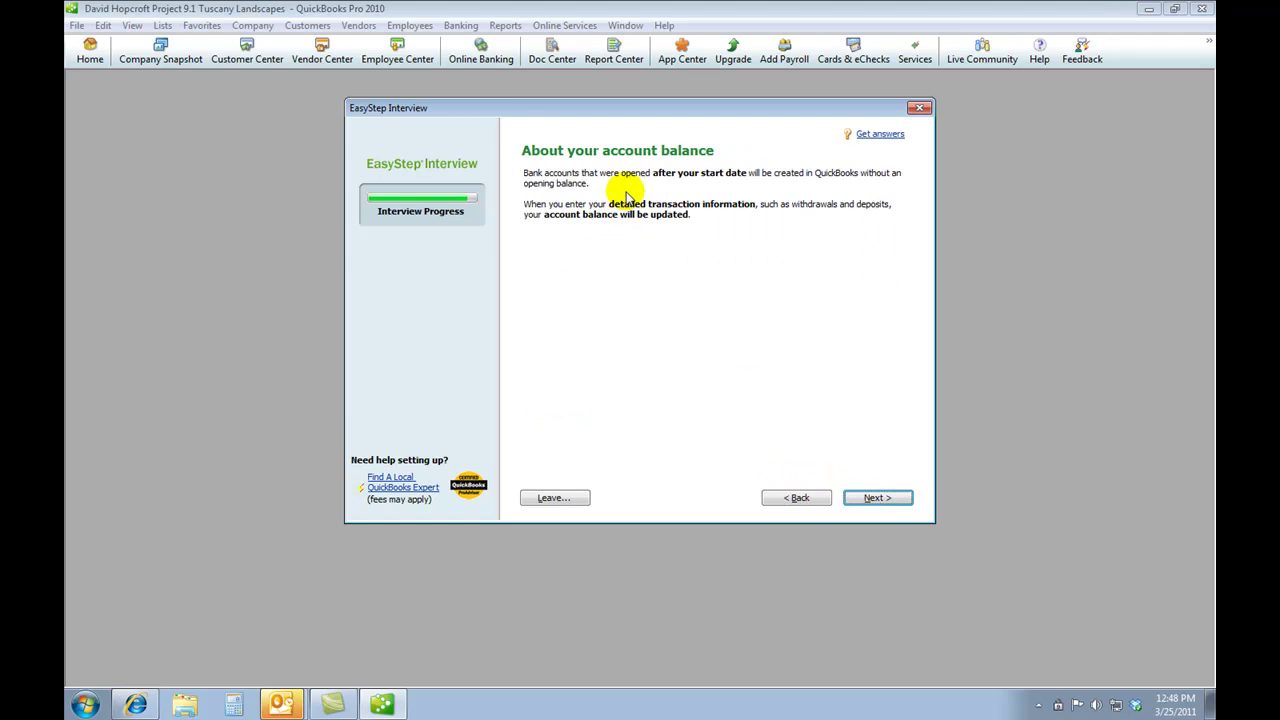
left_click(864, 498)
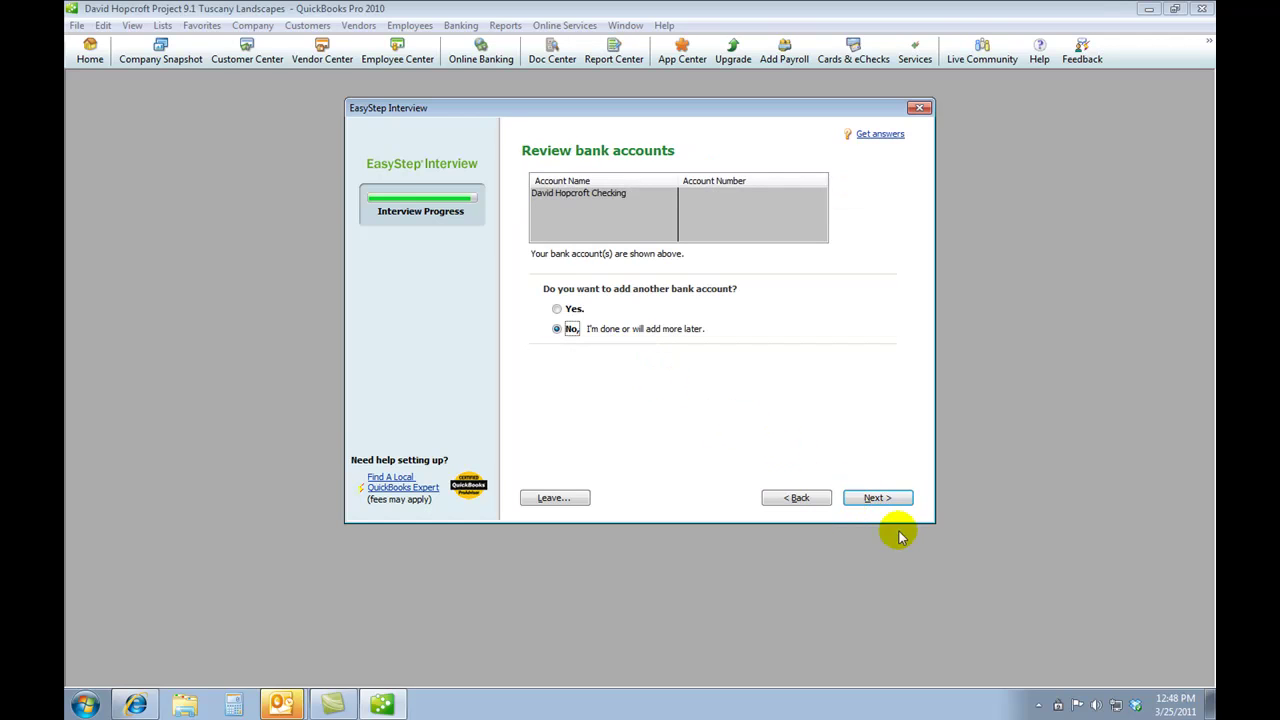
left_click(878, 499)
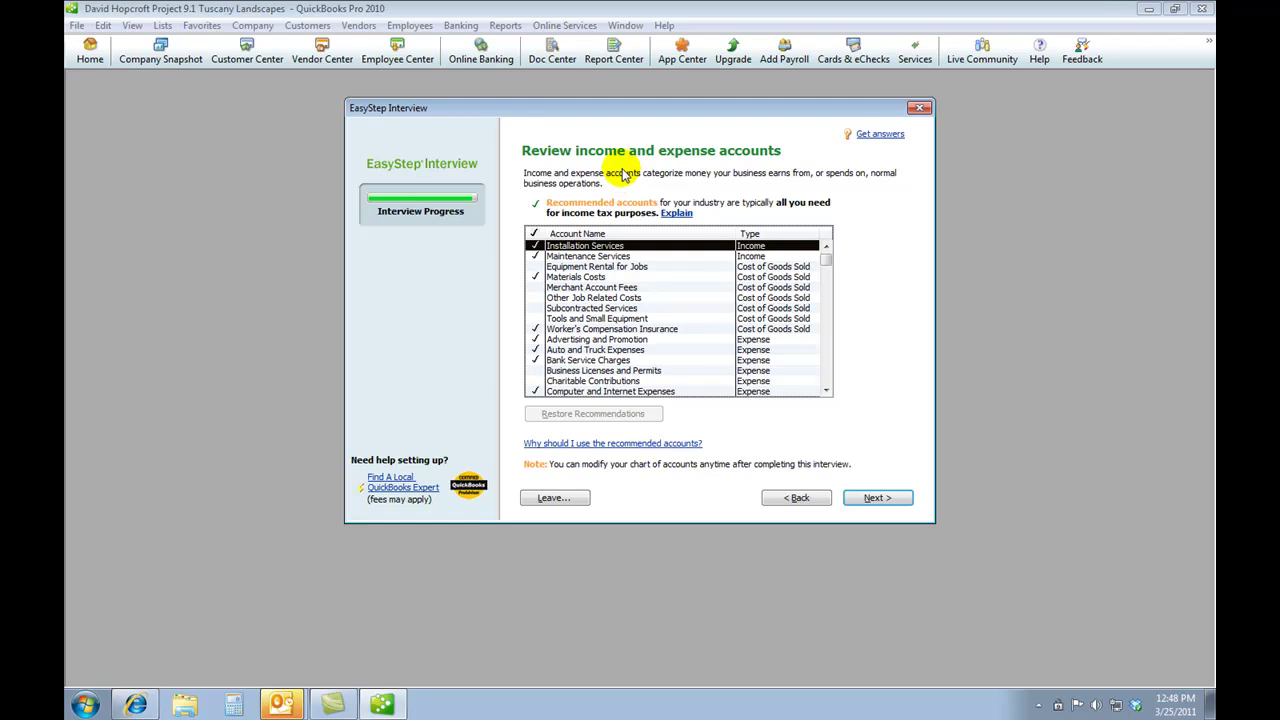
- Accept the recommended income and expense accounts and finish the interview
left_click(878, 499)
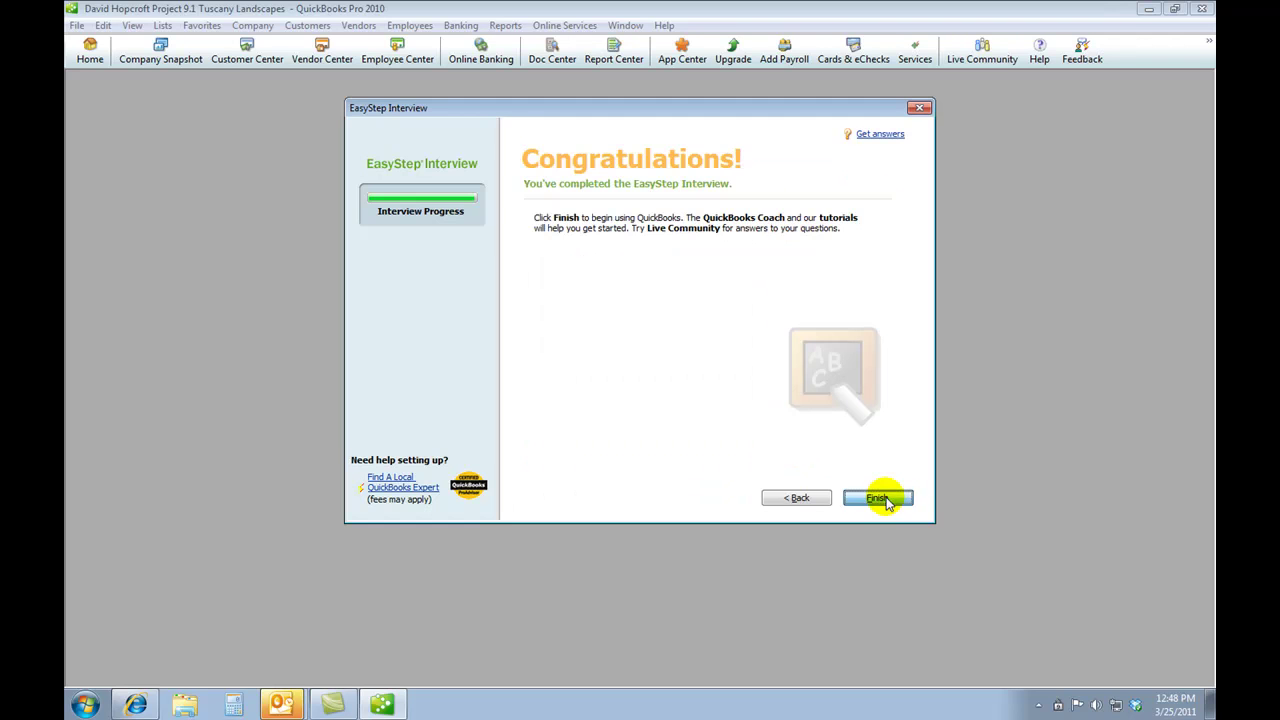
left_click(880, 499)
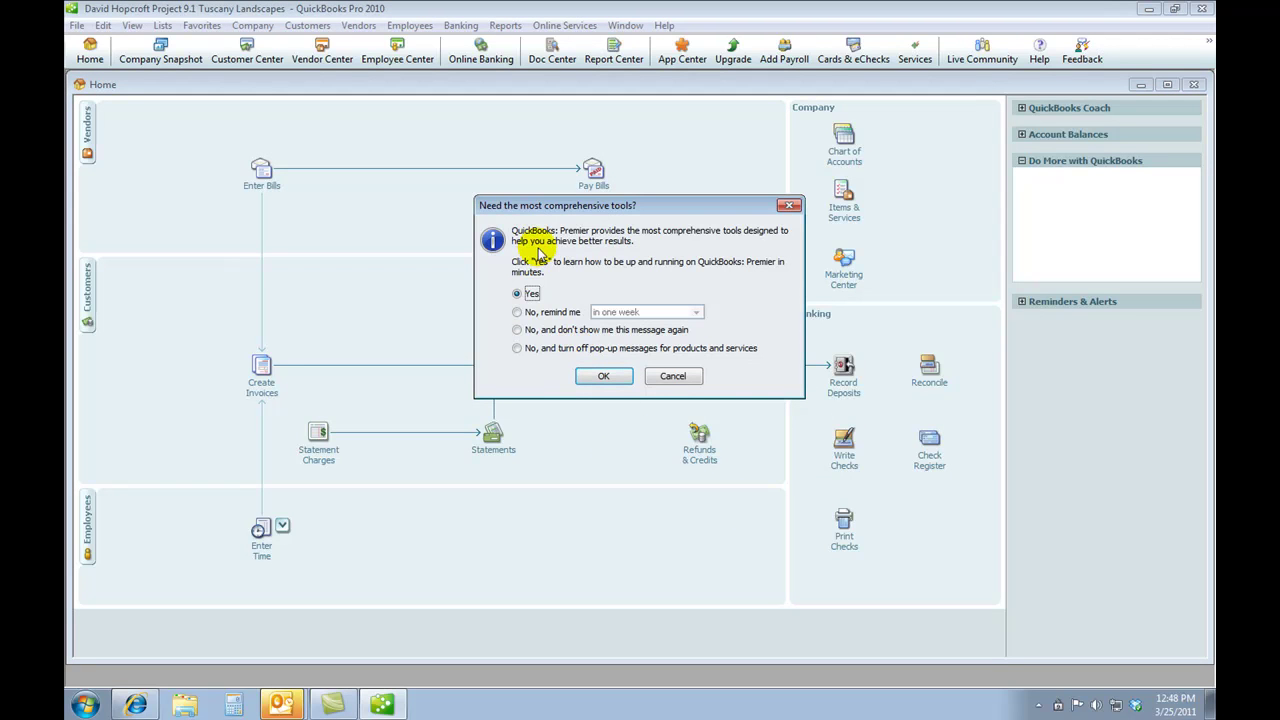
- Decline the Premier upgrade, turn off pop-up messages, and close the QuickBooks Coach
left_click(516, 348)
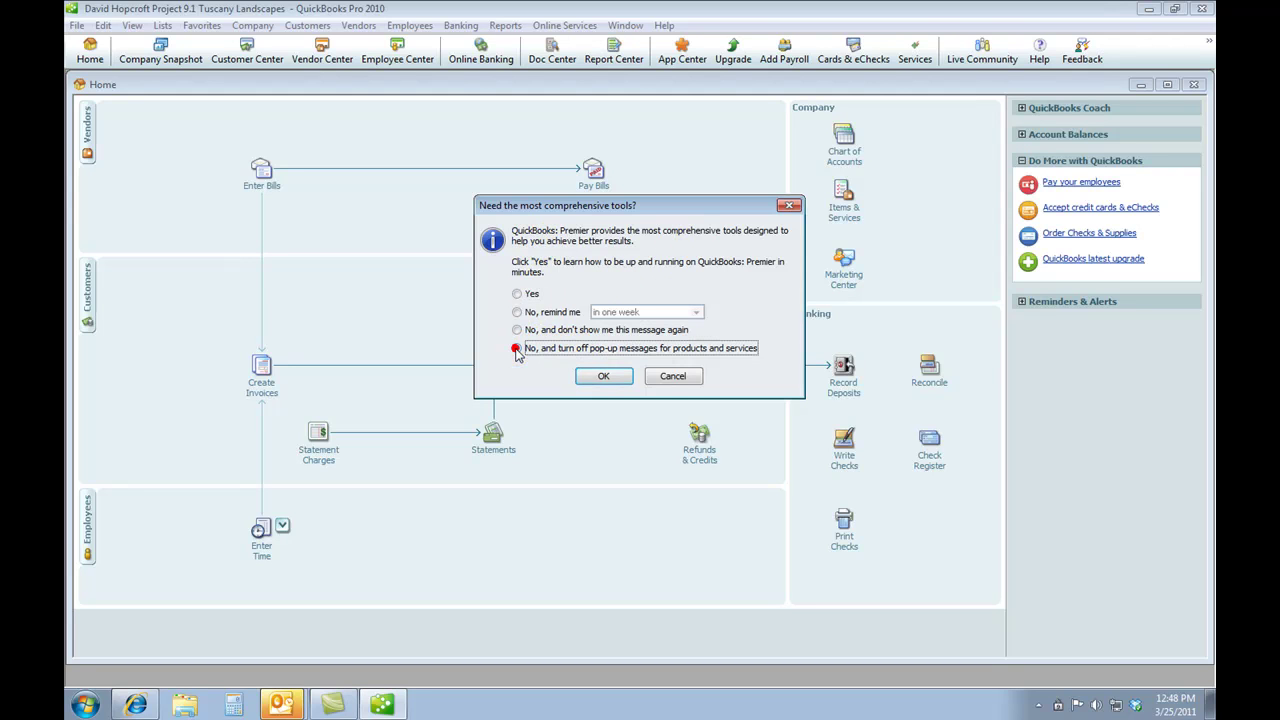
left_click(603, 376)
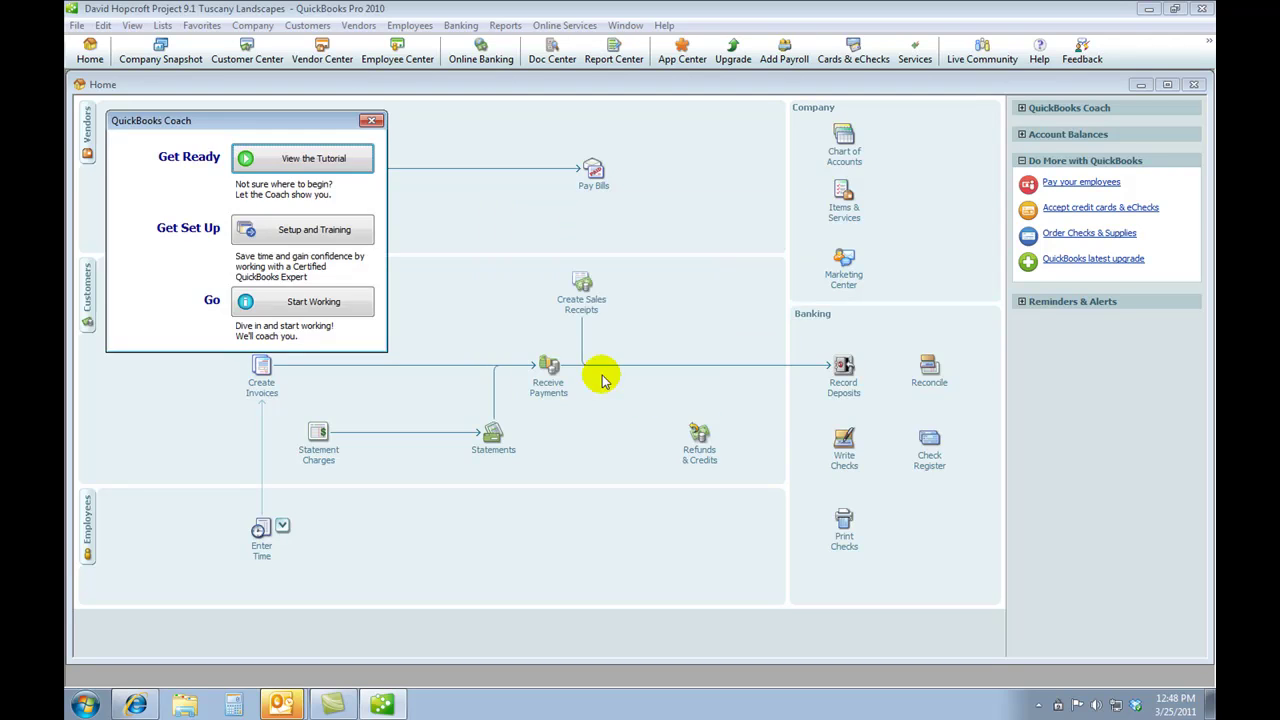
left_click(336, 302)
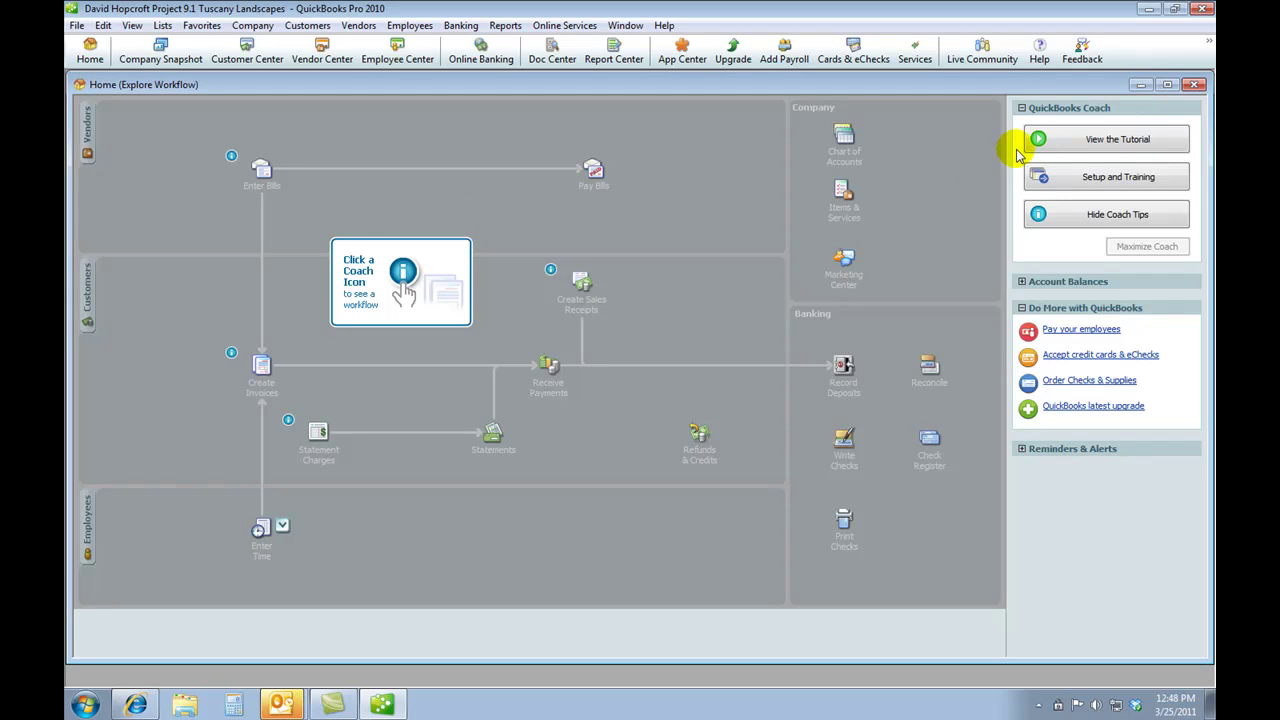
left_click(262, 27)
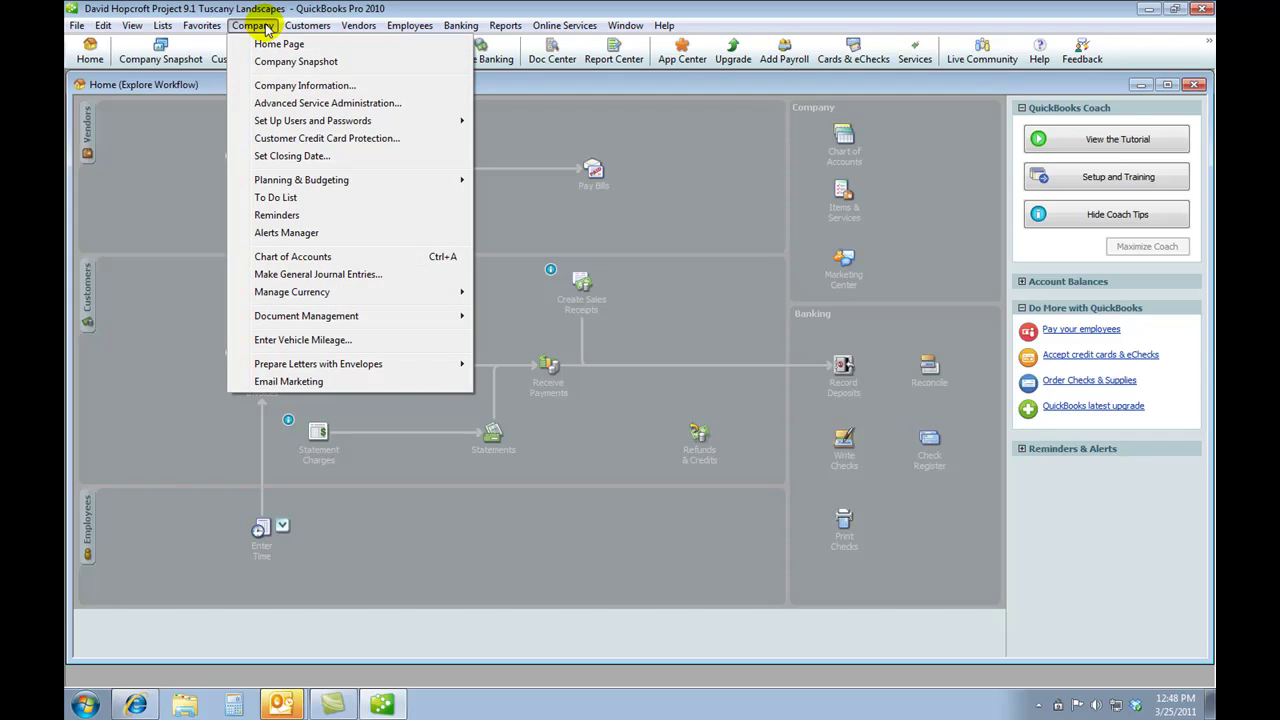
left_click(318, 86)
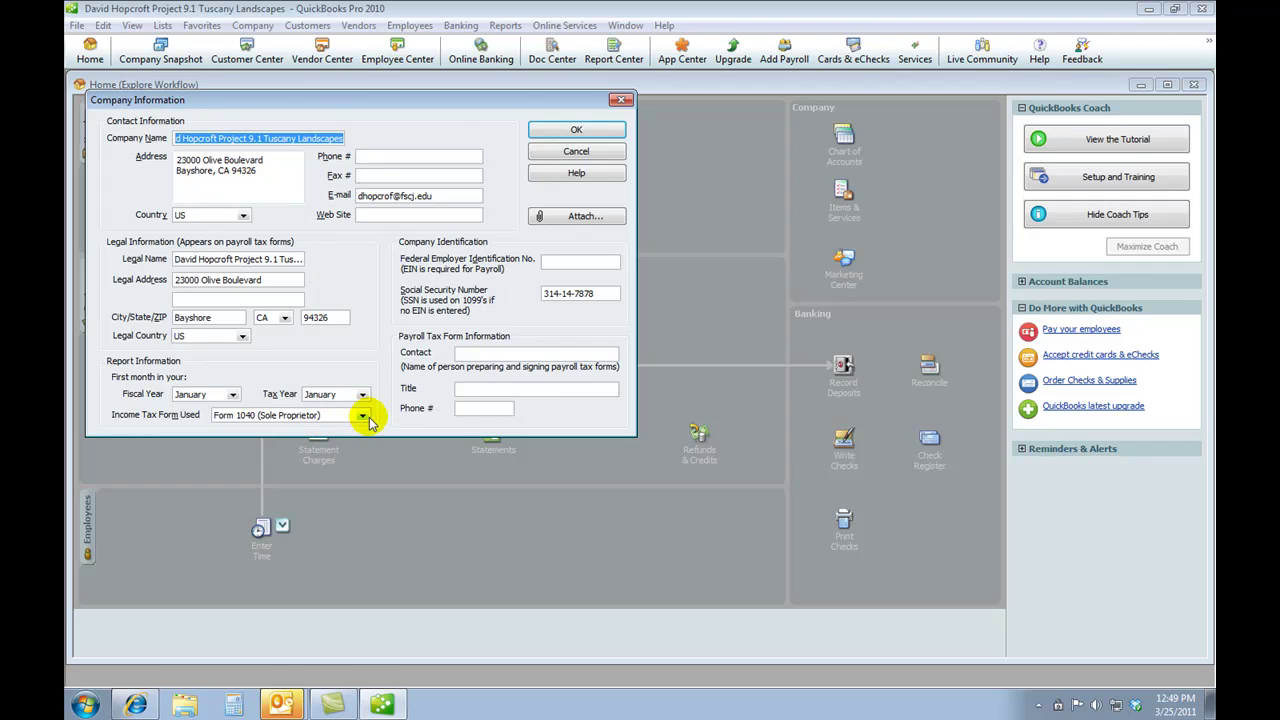
left_click(600, 130)
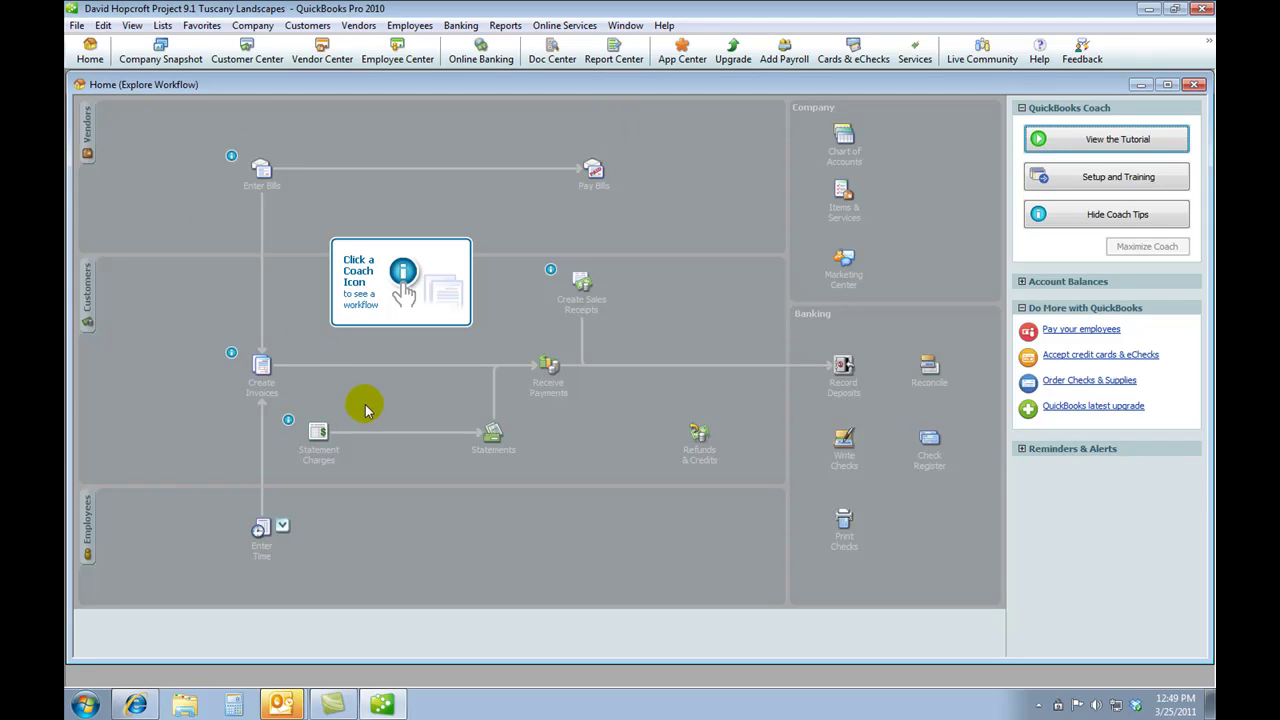